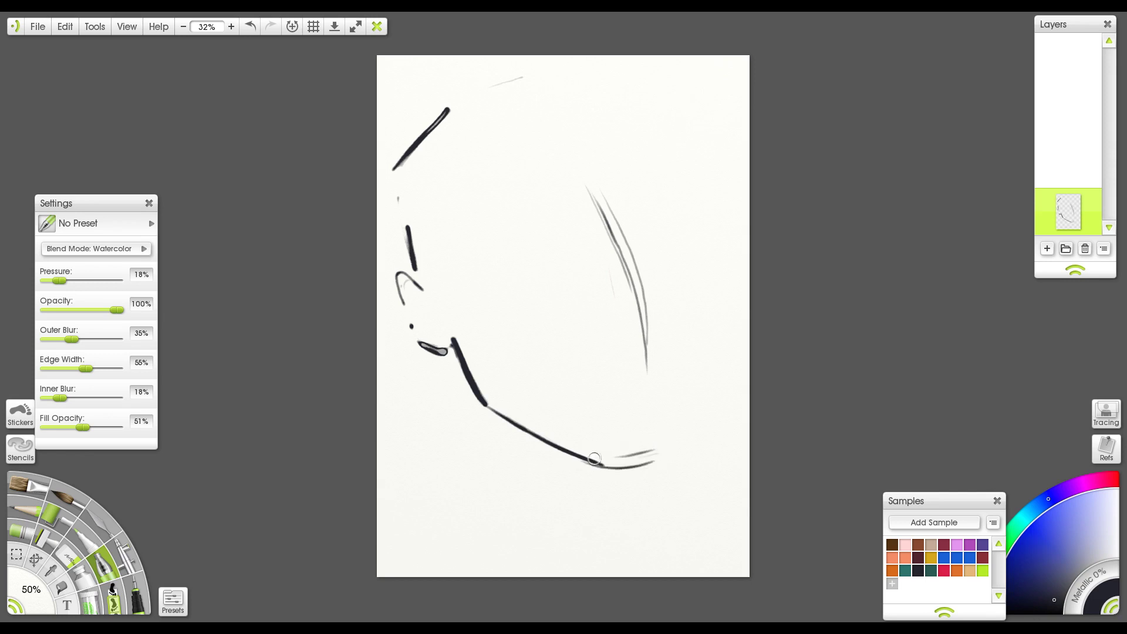
Sketch the lower jaw, brows, eyes, nose, mouth and neck line of the angled face with dark pen strokes.
{"action": "left_click_drag", "start_coordinate": [662, 462], "coordinate": [717, 368]}
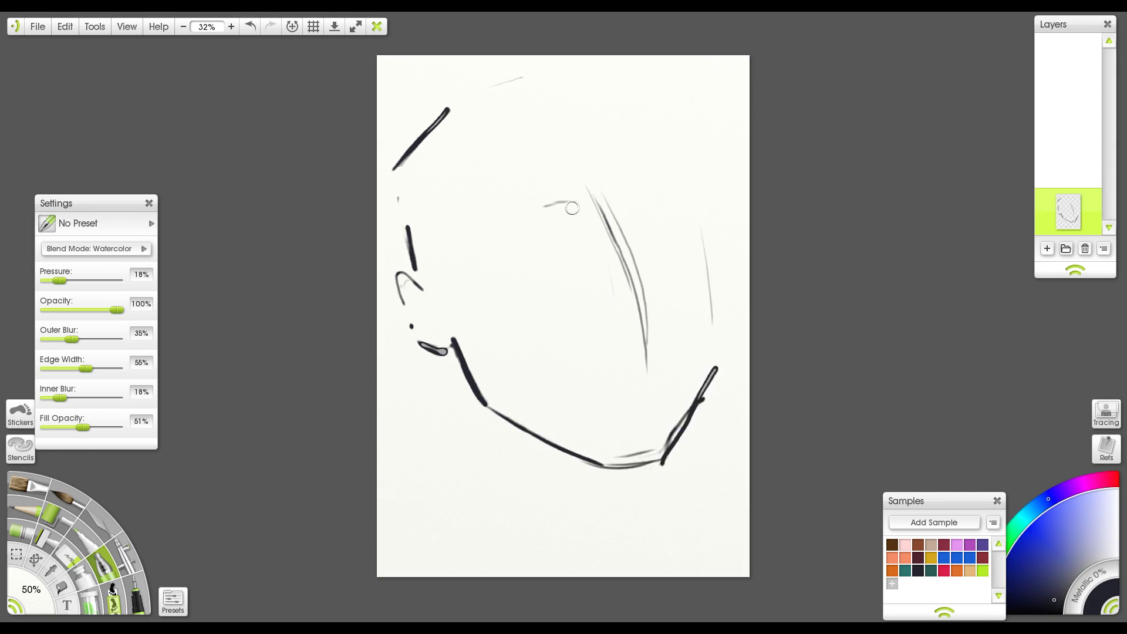
{"action": "mouse_move", "coordinate": [531, 223]}
{"action": "left_mouse_down"}
{"action": "mouse_move", "coordinate": [598, 216]}
{"action": "mouse_move", "coordinate": [511, 255]}
{"action": "left_mouse_up"}
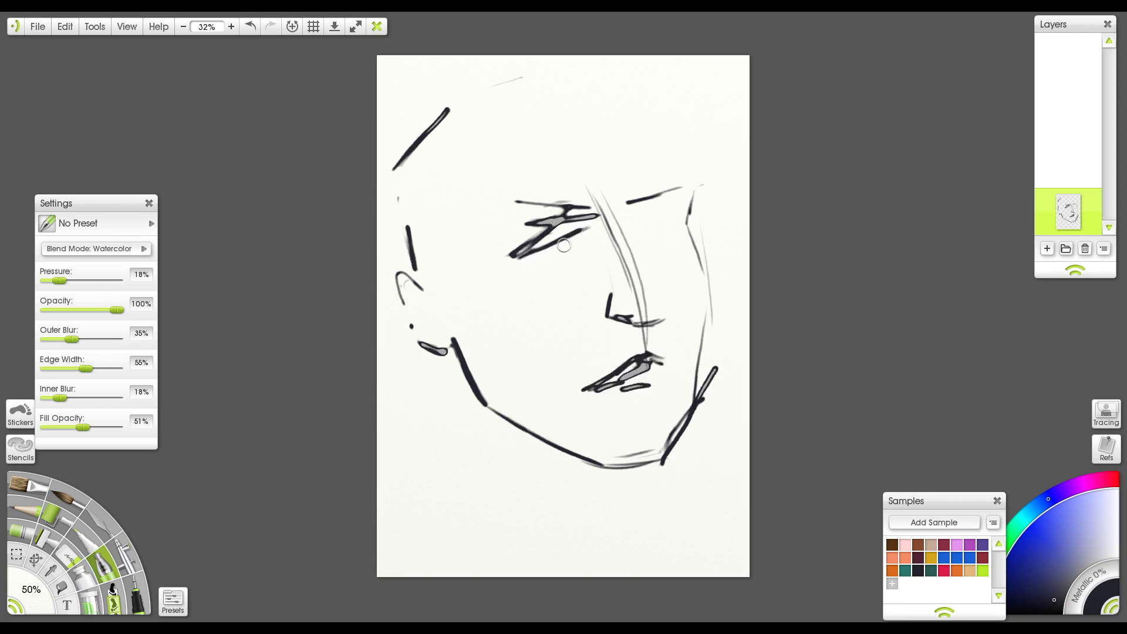
{"action": "left_click_drag", "start_coordinate": [630, 219], "coordinate": [666, 223]}
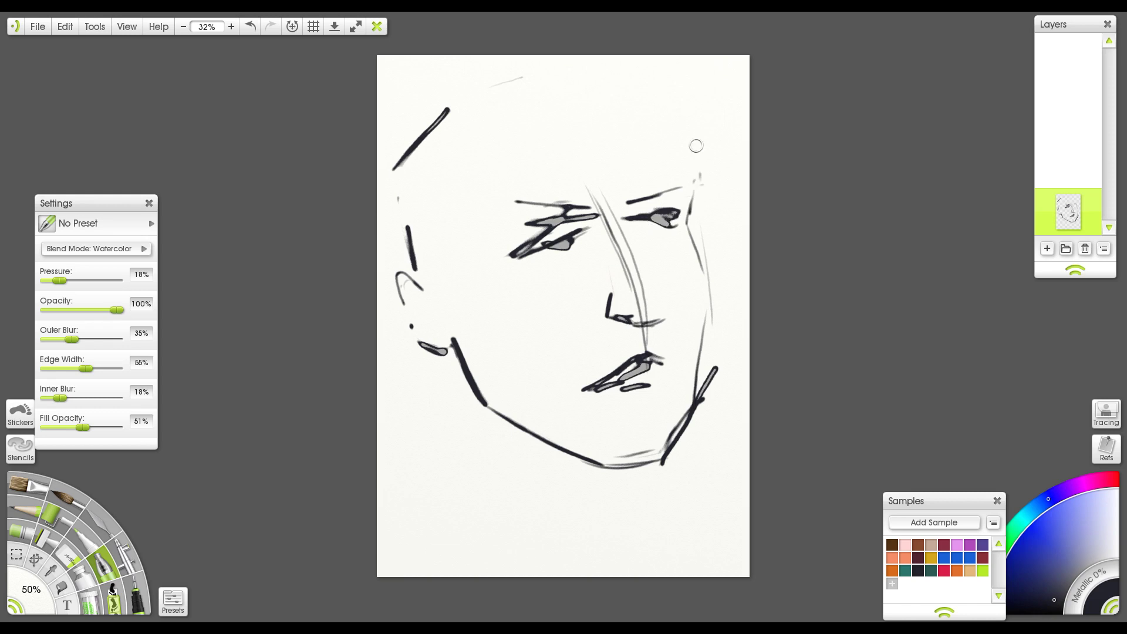
{"action": "left_click_drag", "start_coordinate": [564, 512], "coordinate": [487, 414]}
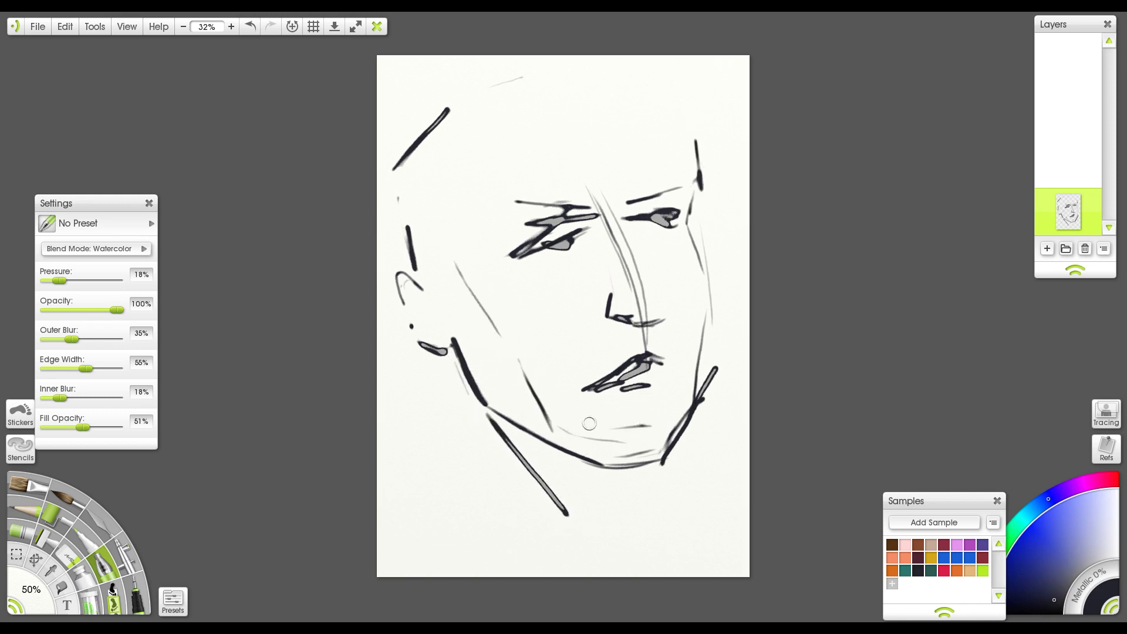
Sketch the forehead hairline and both ears with loose pen strokes, undoing the extra stroke across the chin.
{"action": "left_click_drag", "start_coordinate": [585, 423], "coordinate": [671, 415]}
{"action": "key", "text": "ctrl+z"}
{"action": "left_click_drag", "start_coordinate": [566, 97], "coordinate": [502, 74]}
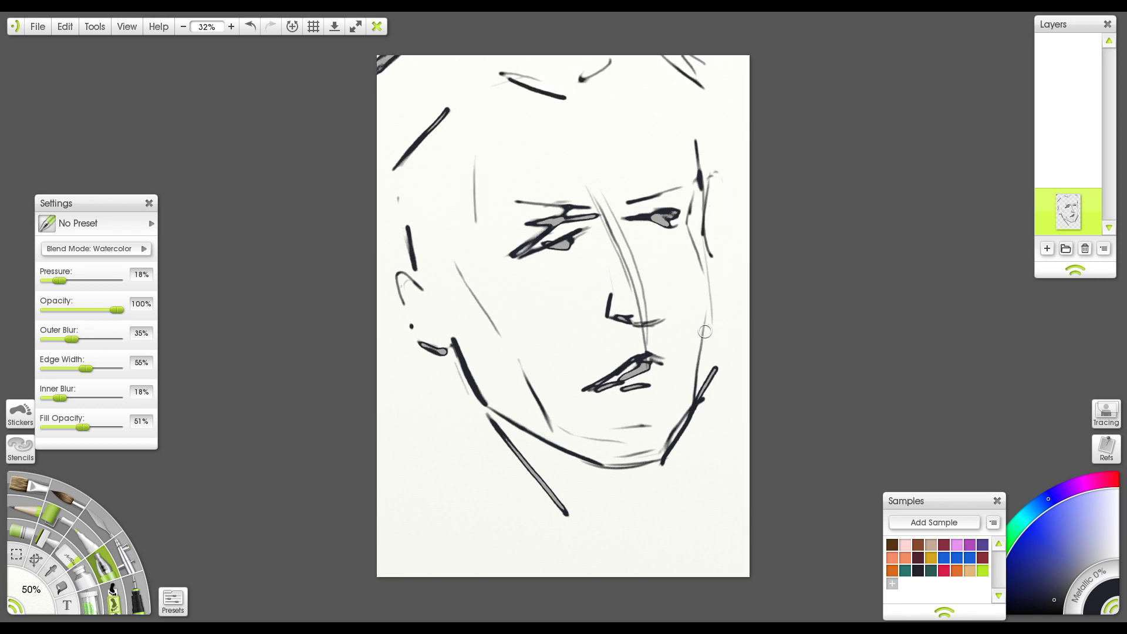
{"action": "left_click_drag", "start_coordinate": [408, 336], "coordinate": [435, 356]}
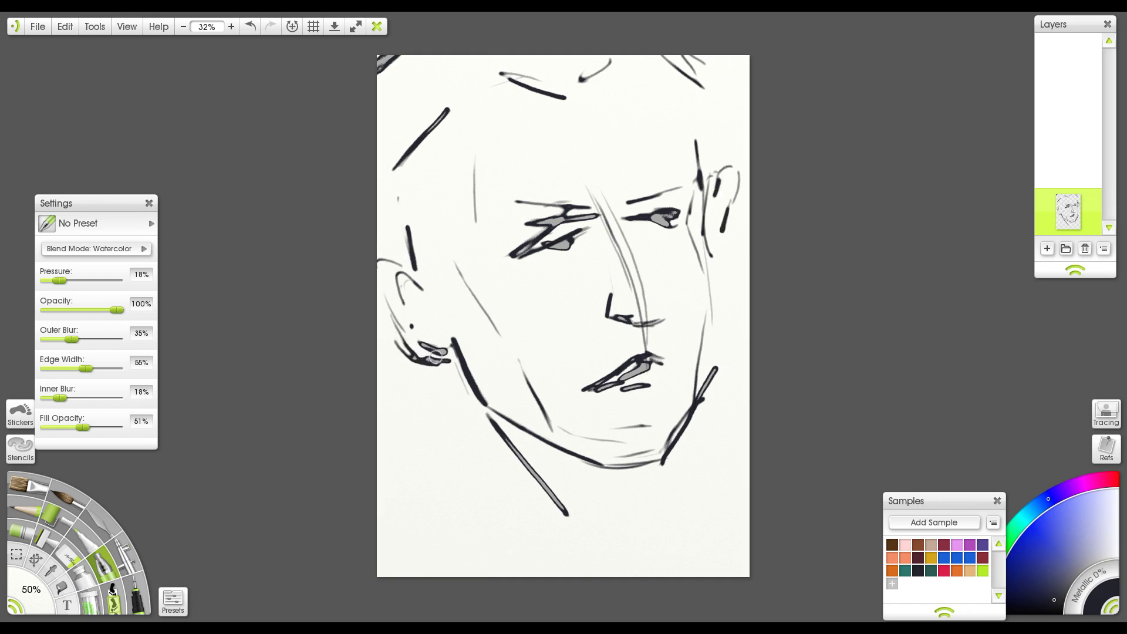
Scale the whole sketch down with Transform All Layers and move it lower, leaving room above the forehead.
{"action": "left_click", "coordinate": [66, 28]}
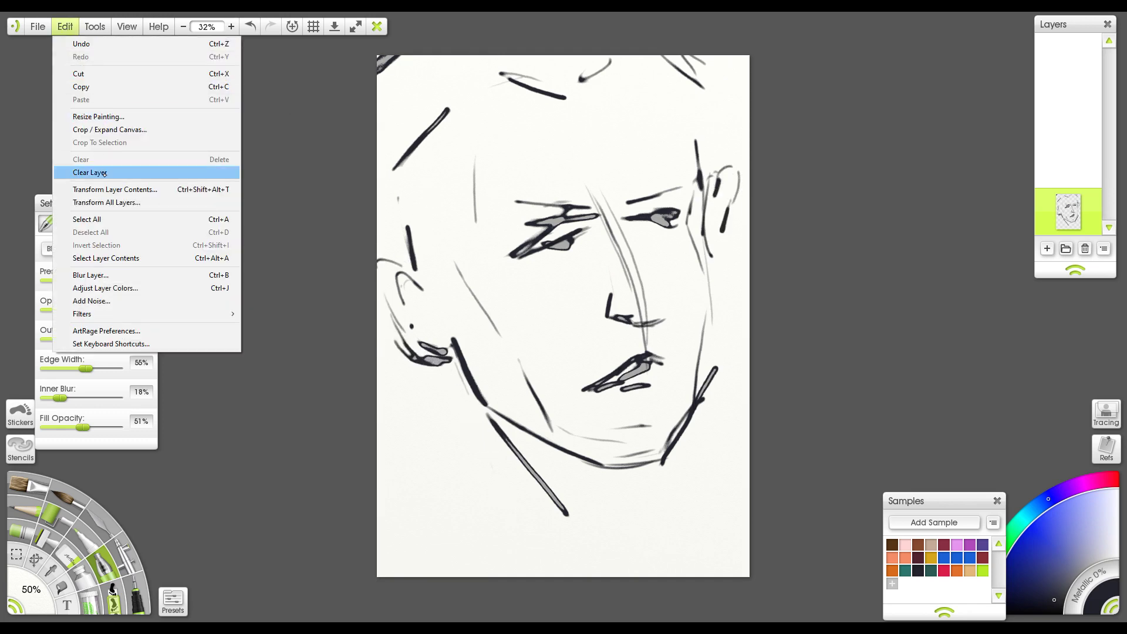
{"action": "left_click", "coordinate": [119, 202]}
{"action": "left_click_drag", "start_coordinate": [410, 80], "coordinate": [414, 100]}
{"action": "left_click_drag", "start_coordinate": [543, 271], "coordinate": [552, 300]}
{"action": "key", "text": "Return"}
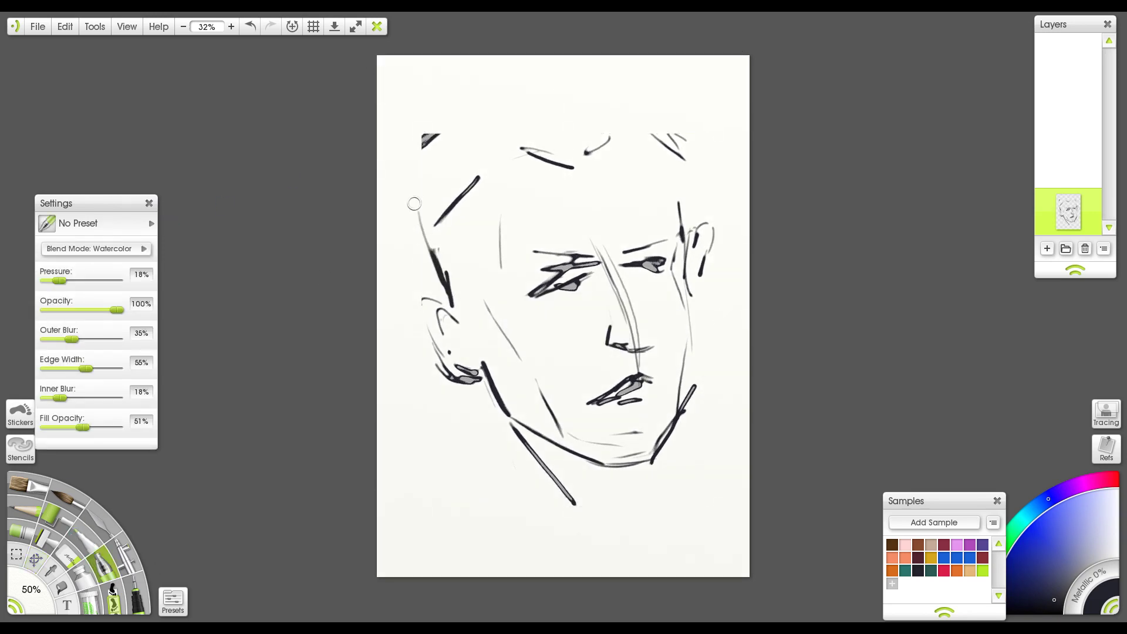
Draw the skull outline from the left temple over the crown to the right temple with overlapping pen strokes.
{"action": "left_click_drag", "start_coordinate": [414, 165], "coordinate": [475, 90]}
{"action": "mouse_move", "coordinate": [593, 82]}
{"action": "left_mouse_down"}
{"action": "mouse_move", "coordinate": [463, 120]}
{"action": "mouse_move", "coordinate": [617, 89]}
{"action": "left_mouse_up"}
{"action": "left_click_drag", "start_coordinate": [549, 64], "coordinate": [671, 156]}
{"action": "left_click_drag", "start_coordinate": [684, 196], "coordinate": [628, 85]}
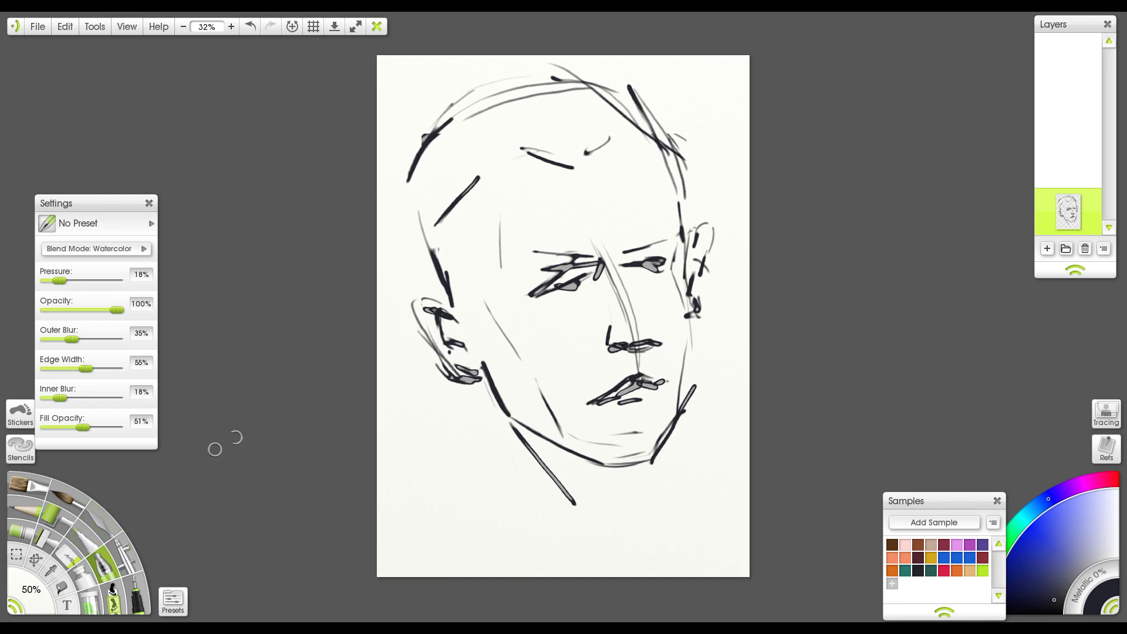
Smudge the left eye, nose, mouth, left jaw and chin lines into soft shadows with the Palette Knife at 225% size.
{"action": "key", "text": "k"}
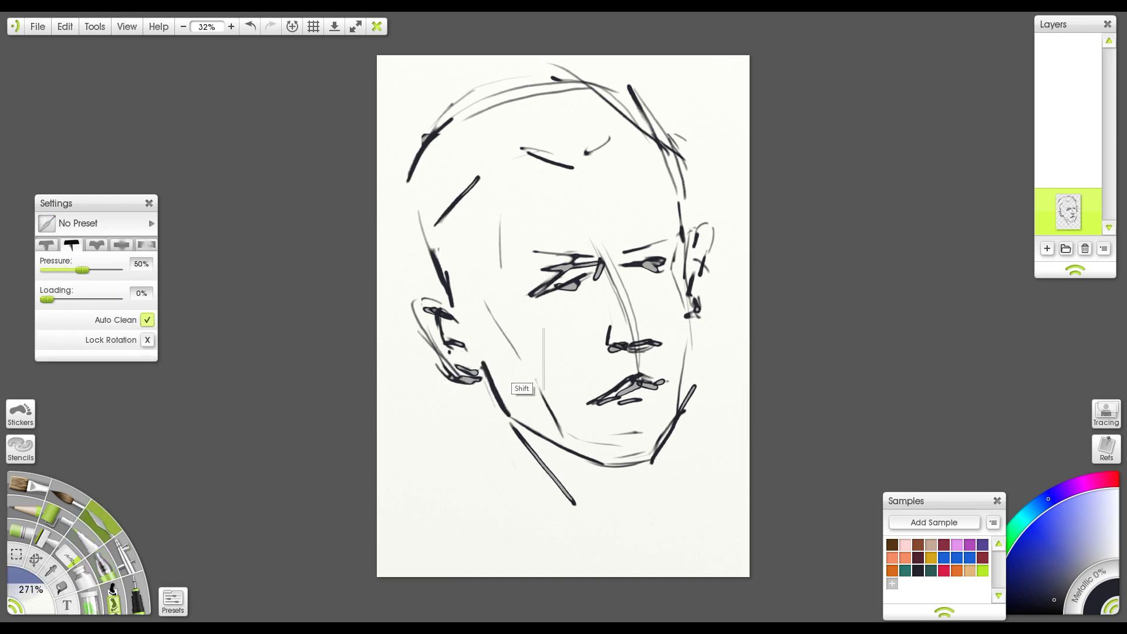
{"action": "mouse_move", "coordinate": [540, 269]}
{"action": "left_mouse_down"}
{"action": "mouse_move", "coordinate": [584, 252]}
{"action": "mouse_move", "coordinate": [579, 276]}
{"action": "mouse_move", "coordinate": [646, 252]}
{"action": "mouse_move", "coordinate": [590, 370]}
{"action": "mouse_move", "coordinate": [622, 346]}
{"action": "mouse_move", "coordinate": [628, 406]}
{"action": "mouse_move", "coordinate": [623, 323]}
{"action": "mouse_move", "coordinate": [646, 305]}
{"action": "mouse_move", "coordinate": [581, 258]}
{"action": "mouse_move", "coordinate": [557, 281]}
{"action": "left_mouse_up"}
{"action": "mouse_move", "coordinate": [505, 358]}
{"action": "left_mouse_down"}
{"action": "mouse_move", "coordinate": [488, 388]}
{"action": "mouse_move", "coordinate": [505, 417]}
{"action": "left_mouse_up"}
{"action": "mouse_move", "coordinate": [539, 468]}
{"action": "left_mouse_down"}
{"action": "mouse_move", "coordinate": [531, 438]}
{"action": "mouse_move", "coordinate": [558, 414]}
{"action": "left_mouse_up"}
{"action": "left_click_drag", "start_coordinate": [620, 419], "coordinate": [646, 453]}
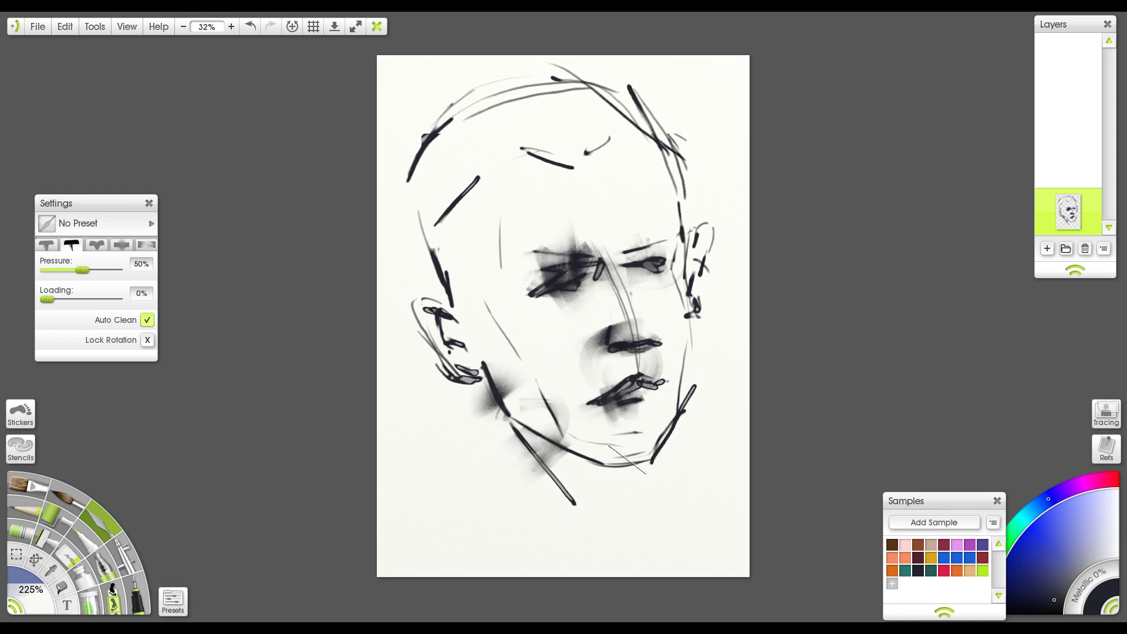
Smudge the left jaw, left ear, left temple, right eye and right side of the skull into soft shading.
{"action": "mouse_move", "coordinate": [558, 434]}
{"action": "left_mouse_down"}
{"action": "mouse_move", "coordinate": [546, 405]}
{"action": "mouse_move", "coordinate": [563, 446]}
{"action": "mouse_move", "coordinate": [500, 411]}
{"action": "left_mouse_up"}
{"action": "left_click_drag", "start_coordinate": [446, 294], "coordinate": [405, 333]}
{"action": "mouse_move", "coordinate": [429, 253]}
{"action": "left_mouse_down"}
{"action": "mouse_move", "coordinate": [447, 353]}
{"action": "mouse_move", "coordinate": [452, 293]}
{"action": "mouse_move", "coordinate": [470, 388]}
{"action": "left_mouse_up"}
{"action": "mouse_move", "coordinate": [476, 193]}
{"action": "left_mouse_down"}
{"action": "mouse_move", "coordinate": [453, 202]}
{"action": "mouse_move", "coordinate": [446, 223]}
{"action": "mouse_move", "coordinate": [469, 182]}
{"action": "mouse_move", "coordinate": [455, 211]}
{"action": "left_mouse_up"}
{"action": "mouse_move", "coordinate": [691, 268]}
{"action": "left_mouse_down"}
{"action": "mouse_move", "coordinate": [640, 252]}
{"action": "mouse_move", "coordinate": [646, 276]}
{"action": "left_mouse_up"}
{"action": "left_click_drag", "start_coordinate": [681, 194], "coordinate": [634, 100]}
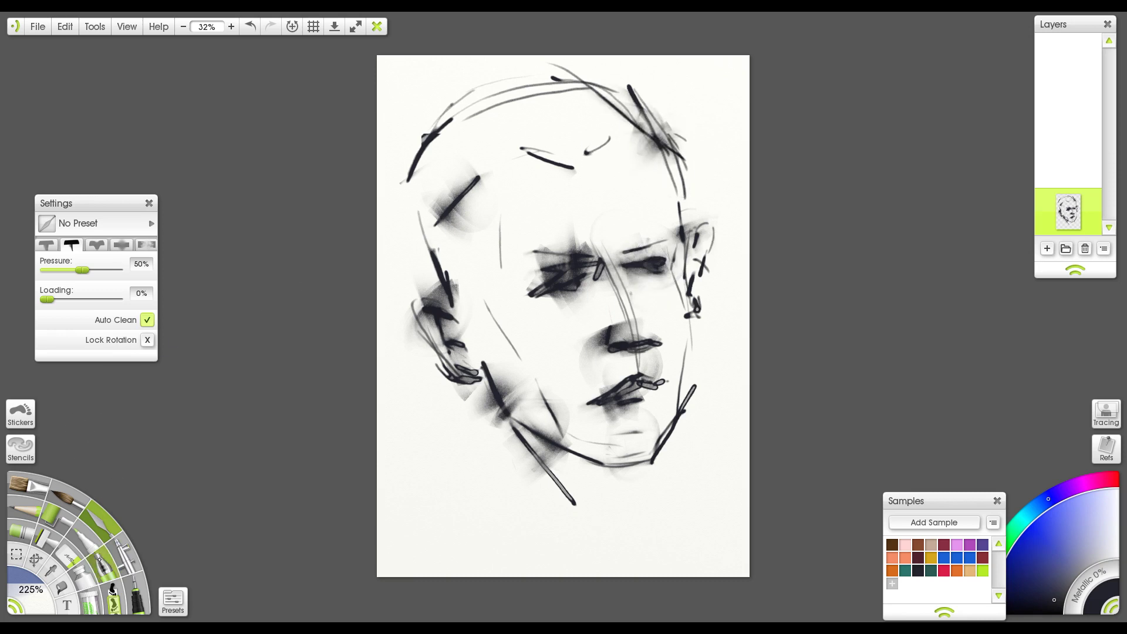
Reinforce the left hair edge, both eyebrows and the shadow under the chin with dark pen strokes.
{"action": "key", "text": "w"}
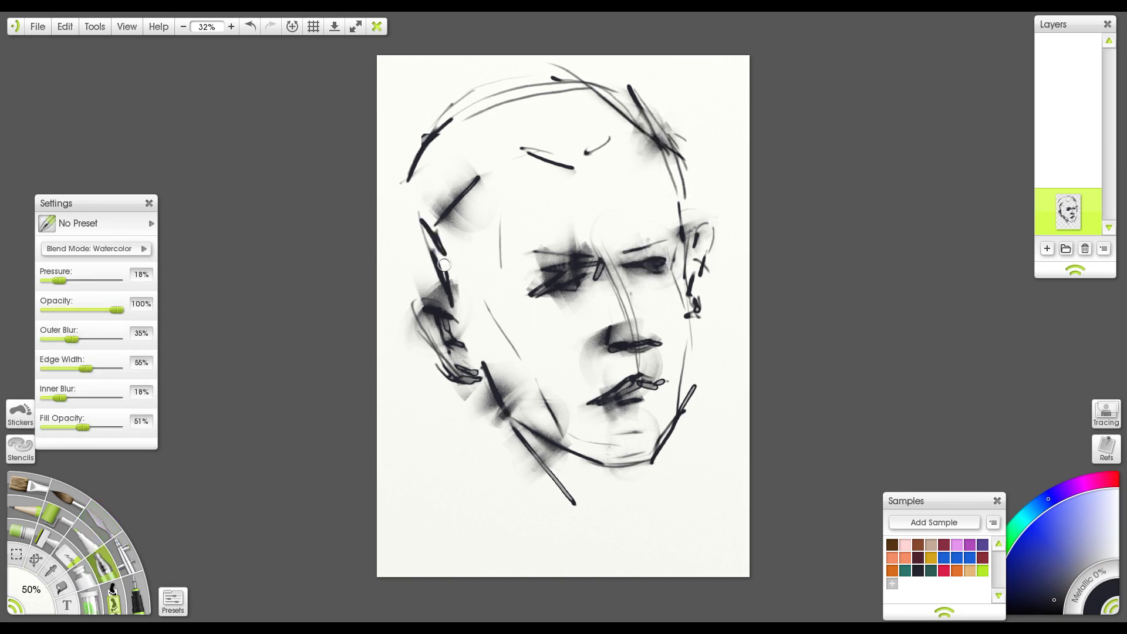
{"action": "mouse_move", "coordinate": [422, 256]}
{"action": "left_mouse_down"}
{"action": "mouse_move", "coordinate": [411, 172]}
{"action": "mouse_move", "coordinate": [485, 112]}
{"action": "mouse_move", "coordinate": [423, 140]}
{"action": "mouse_move", "coordinate": [493, 88]}
{"action": "mouse_move", "coordinate": [405, 170]}
{"action": "left_mouse_up"}
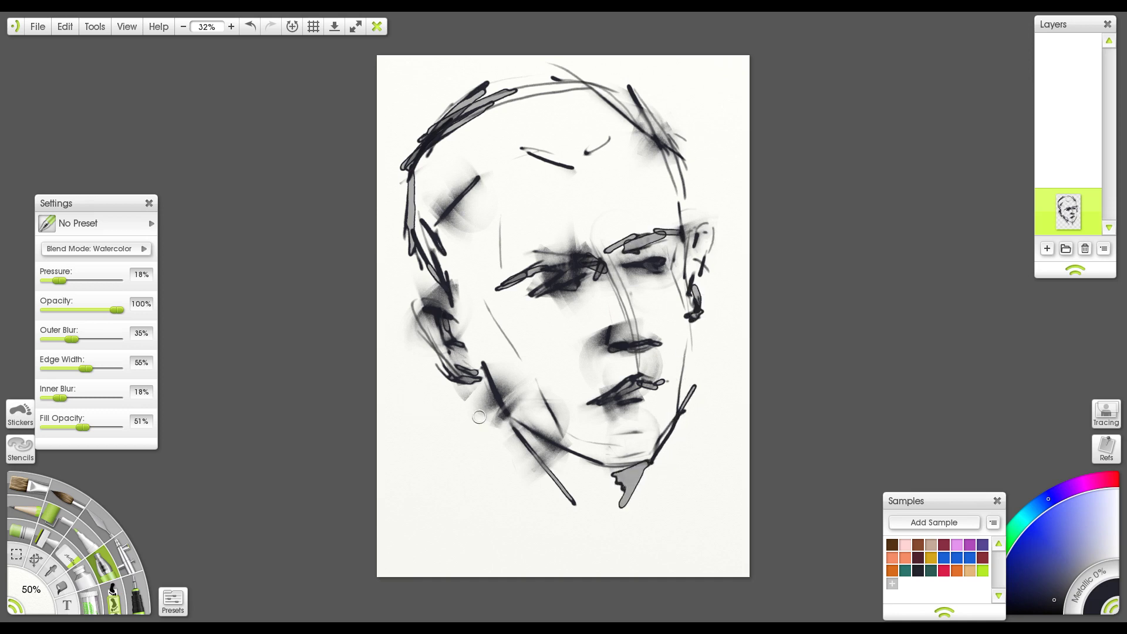
Blend the neck shadow, nose and both eyebrows into the eye sockets with the Palette Knife.
{"action": "left_click", "coordinate": [104, 531]}
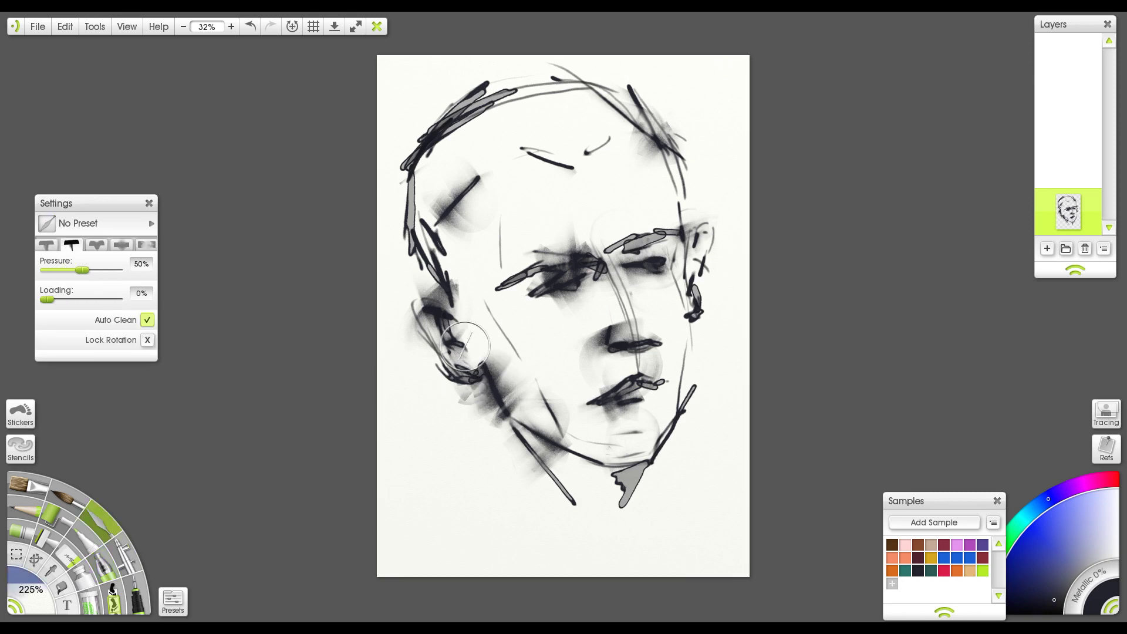
{"action": "mouse_move", "coordinate": [621, 473]}
{"action": "left_mouse_down"}
{"action": "mouse_move", "coordinate": [628, 464]}
{"action": "mouse_move", "coordinate": [617, 482]}
{"action": "mouse_move", "coordinate": [639, 460]}
{"action": "mouse_move", "coordinate": [617, 488]}
{"action": "left_mouse_up"}
{"action": "left_click_drag", "start_coordinate": [646, 329], "coordinate": [611, 317]}
{"action": "scroll", "coordinate": [629, 323], "scroll_direction": "up", "scroll_amount": 2}
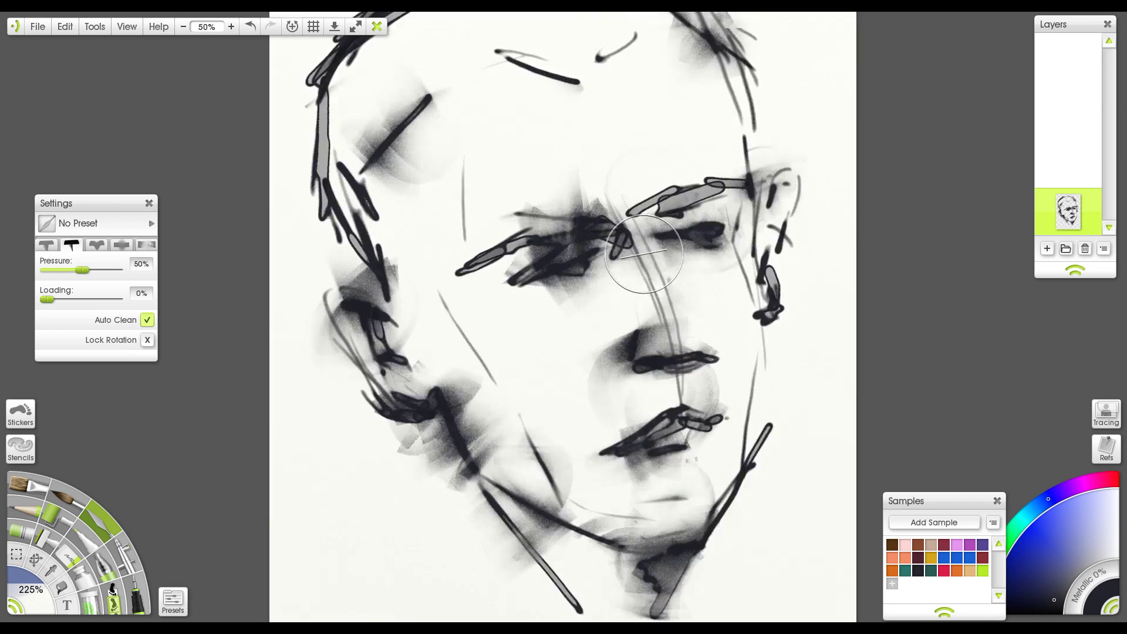
{"action": "mouse_move", "coordinate": [523, 246]}
{"action": "left_mouse_down"}
{"action": "mouse_move", "coordinate": [428, 206]}
{"action": "mouse_move", "coordinate": [446, 226]}
{"action": "mouse_move", "coordinate": [470, 223]}
{"action": "mouse_move", "coordinate": [402, 234]}
{"action": "mouse_move", "coordinate": [405, 252]}
{"action": "mouse_move", "coordinate": [481, 211]}
{"action": "mouse_move", "coordinate": [505, 176]}
{"action": "mouse_move", "coordinate": [541, 157]}
{"action": "left_mouse_up"}
{"action": "scroll", "coordinate": [541, 158], "scroll_direction": "down", "scroll_amount": 2}
{"action": "mouse_move", "coordinate": [704, 164]}
{"action": "left_mouse_down"}
{"action": "mouse_move", "coordinate": [680, 202]}
{"action": "mouse_move", "coordinate": [675, 188]}
{"action": "mouse_move", "coordinate": [693, 176]}
{"action": "mouse_move", "coordinate": [722, 193]}
{"action": "mouse_move", "coordinate": [711, 205]}
{"action": "left_mouse_up"}
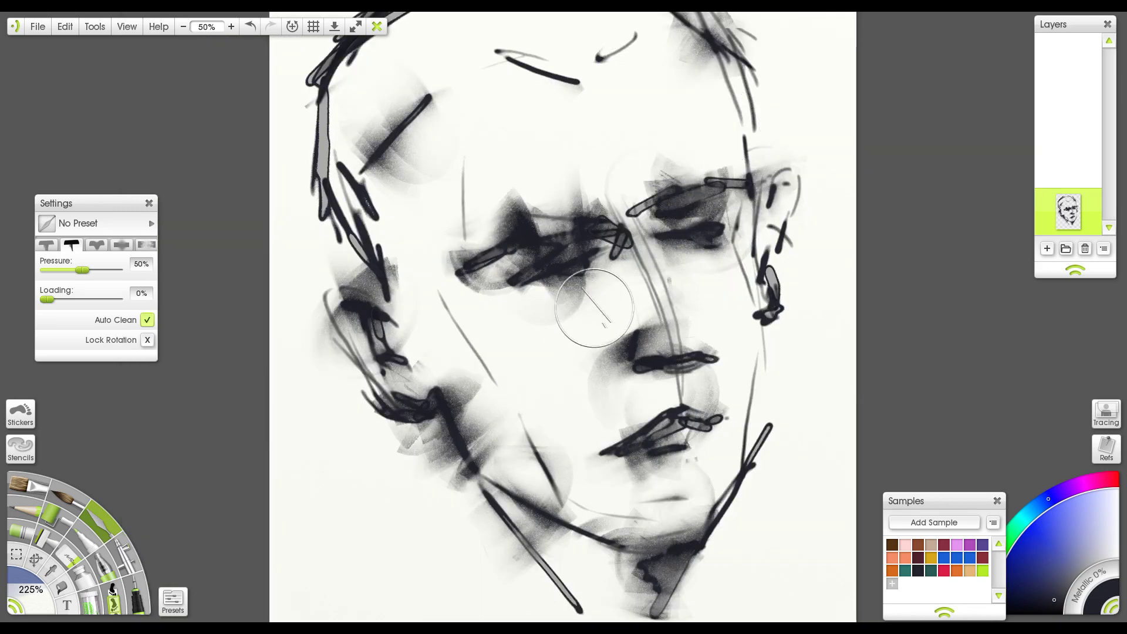
Smudge the hair edge along the left side of the head and darken the shading around the nose tip.
{"action": "mouse_move", "coordinate": [390, 261]}
{"action": "left_mouse_down"}
{"action": "mouse_move", "coordinate": [378, 300]}
{"action": "mouse_move", "coordinate": [414, 200]}
{"action": "mouse_move", "coordinate": [458, 150]}
{"action": "left_mouse_up"}
{"action": "mouse_move", "coordinate": [378, 258]}
{"action": "left_mouse_down"}
{"action": "mouse_move", "coordinate": [344, 177]}
{"action": "mouse_move", "coordinate": [353, 221]}
{"action": "mouse_move", "coordinate": [348, 195]}
{"action": "mouse_move", "coordinate": [370, 193]}
{"action": "mouse_move", "coordinate": [403, 160]}
{"action": "mouse_move", "coordinate": [423, 118]}
{"action": "left_mouse_up"}
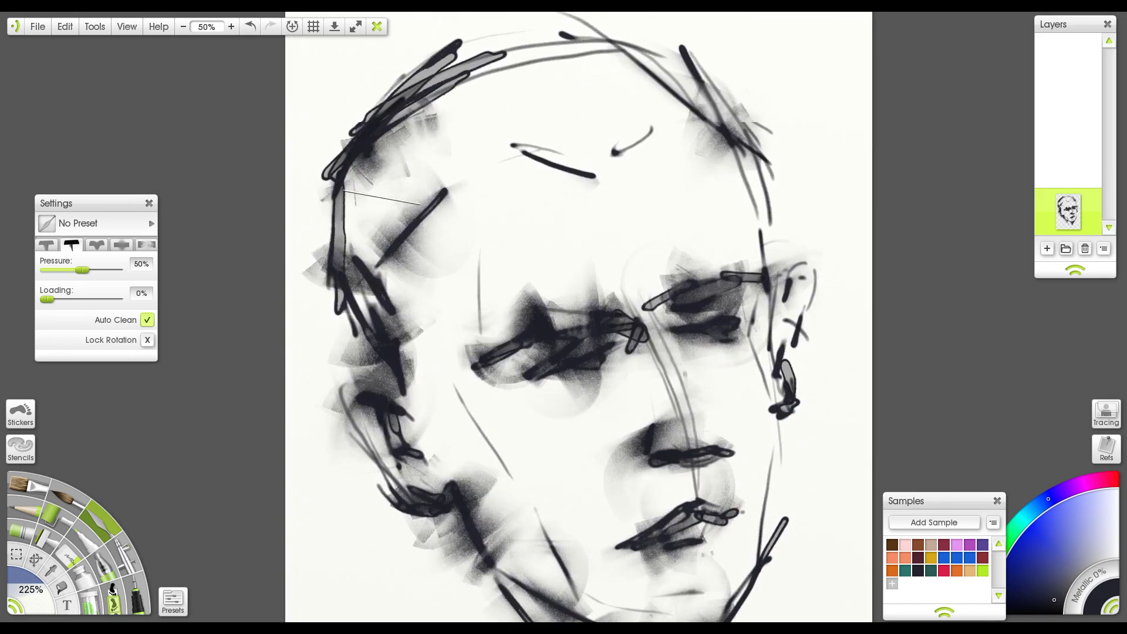
{"action": "scroll", "coordinate": [528, 282], "scroll_direction": "down", "scroll_amount": 3}
{"action": "scroll", "coordinate": [528, 281], "scroll_direction": "right", "scroll_amount": 2}
{"action": "mouse_move", "coordinate": [609, 327]}
{"action": "left_mouse_down"}
{"action": "mouse_move", "coordinate": [622, 341]}
{"action": "mouse_move", "coordinate": [604, 328]}
{"action": "mouse_move", "coordinate": [587, 352]}
{"action": "mouse_move", "coordinate": [622, 346]}
{"action": "left_mouse_up"}
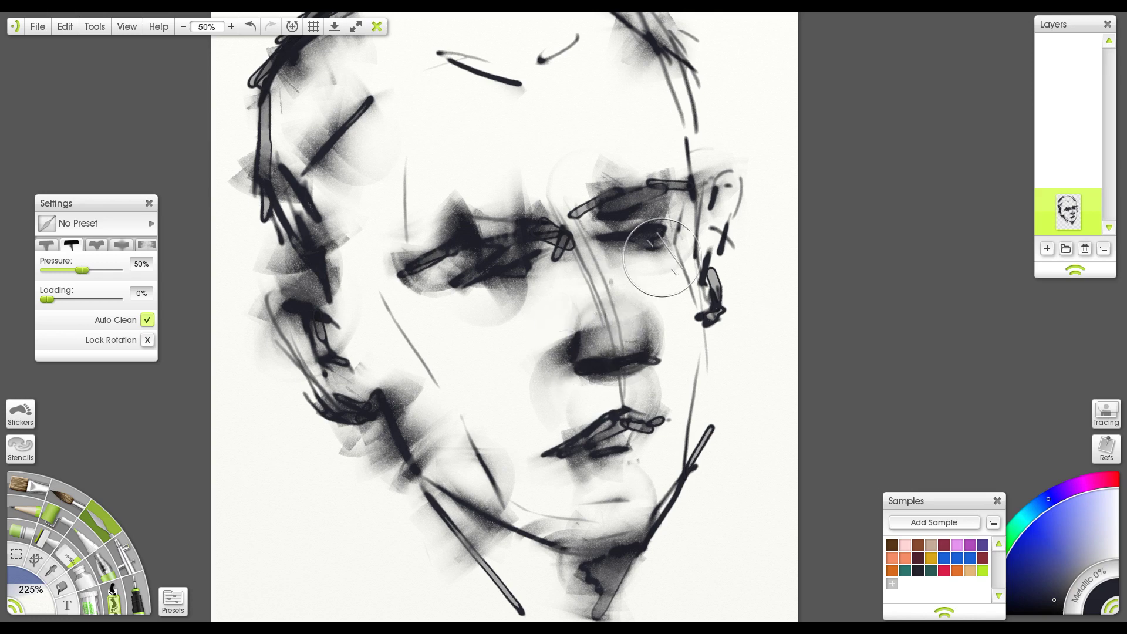
Smudge the lips and the right jawline into soft shadows with the Palette Knife.
{"action": "scroll", "coordinate": [470, 317], "scroll_direction": "down", "scroll_amount": 3}
{"action": "left_click_drag", "start_coordinate": [540, 311], "coordinate": [555, 388]}
{"action": "left_click_drag", "start_coordinate": [529, 352], "coordinate": [493, 394]}
{"action": "mouse_move", "coordinate": [643, 311]}
{"action": "left_mouse_down"}
{"action": "mouse_move", "coordinate": [608, 376]}
{"action": "mouse_move", "coordinate": [567, 353]}
{"action": "mouse_move", "coordinate": [617, 352]}
{"action": "mouse_move", "coordinate": [633, 406]}
{"action": "left_mouse_up"}
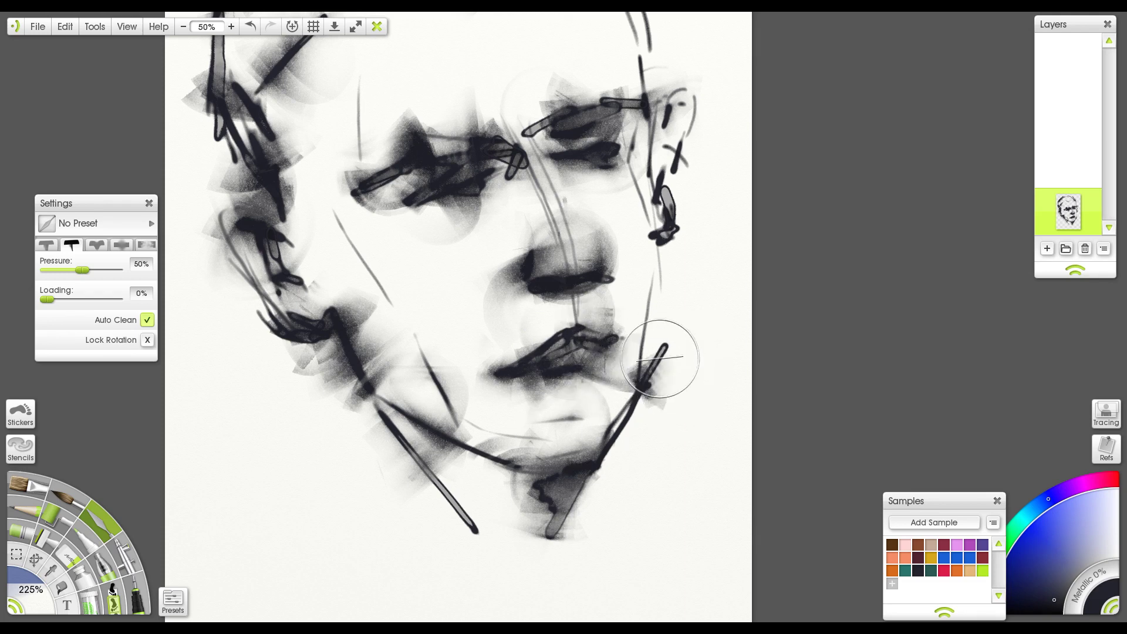
Soften the right earlobe and the edge of the right cheek by smudging the dark strokes.
{"action": "scroll", "coordinate": [693, 315], "scroll_direction": "up", "scroll_amount": 3}
{"action": "left_click_drag", "start_coordinate": [638, 320], "coordinate": [616, 376]}
{"action": "left_click_drag", "start_coordinate": [587, 234], "coordinate": [634, 276]}
{"action": "mouse_move", "coordinate": [552, 317]}
{"action": "left_mouse_down"}
{"action": "mouse_move", "coordinate": [616, 247]}
{"action": "mouse_move", "coordinate": [625, 290]}
{"action": "left_mouse_up"}
Reduce the Palette Knife size to 87% and blend the strokes at the left eye's inner corner and the lips.
{"action": "key", "text": "bracketleft"}
{"action": "left_click_drag", "start_coordinate": [517, 259], "coordinate": [477, 305]}
{"action": "key", "text": "bracketleft"}
{"action": "key", "text": "bracketleft"}
{"action": "key", "text": "bracketleft"}
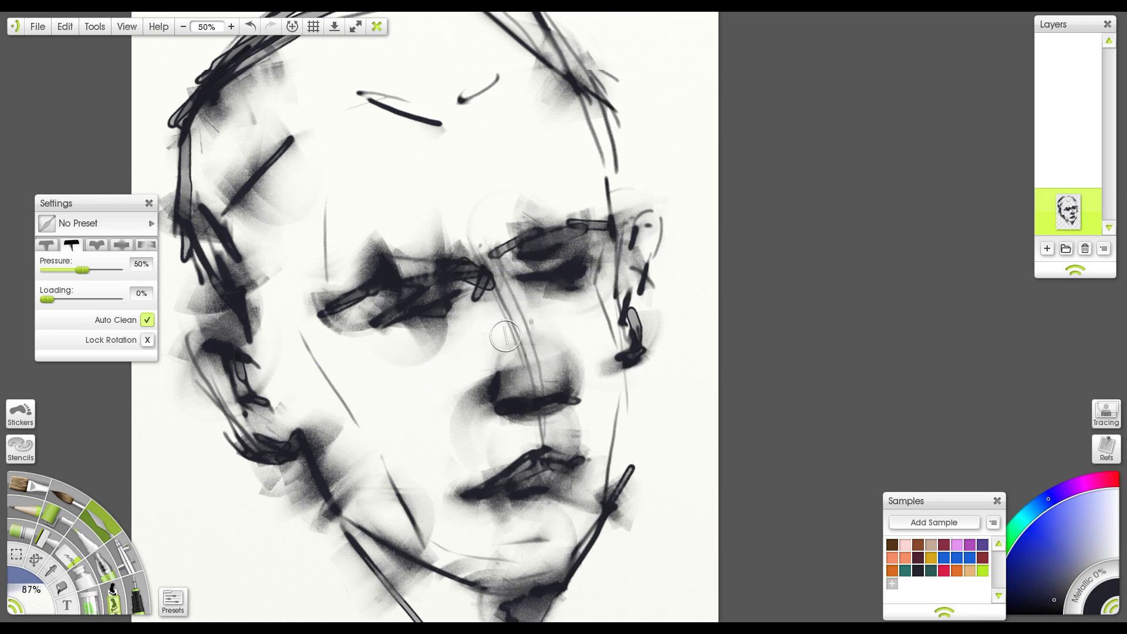
{"action": "mouse_move", "coordinate": [494, 272]}
{"action": "left_mouse_down"}
{"action": "mouse_move", "coordinate": [484, 301]}
{"action": "mouse_move", "coordinate": [503, 259]}
{"action": "left_mouse_up"}
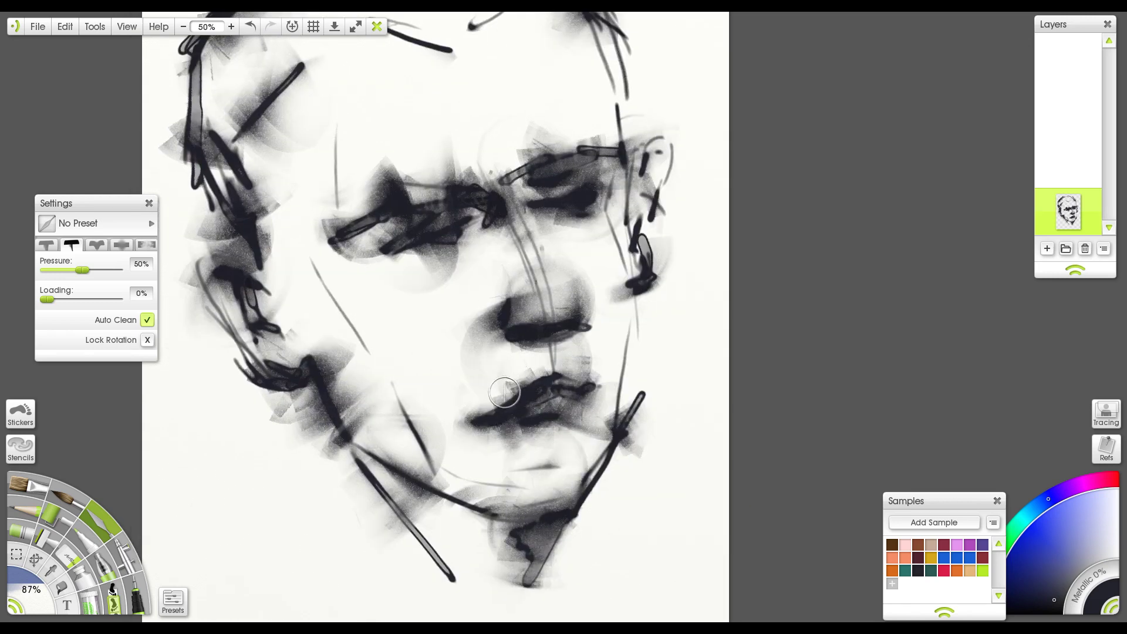
Redefine the upper lip, the eyes' dark accents and the left neck line with pen strokes.
{"action": "left_click", "coordinate": [106, 562]}
{"action": "left_click_drag", "start_coordinate": [532, 384], "coordinate": [569, 370]}
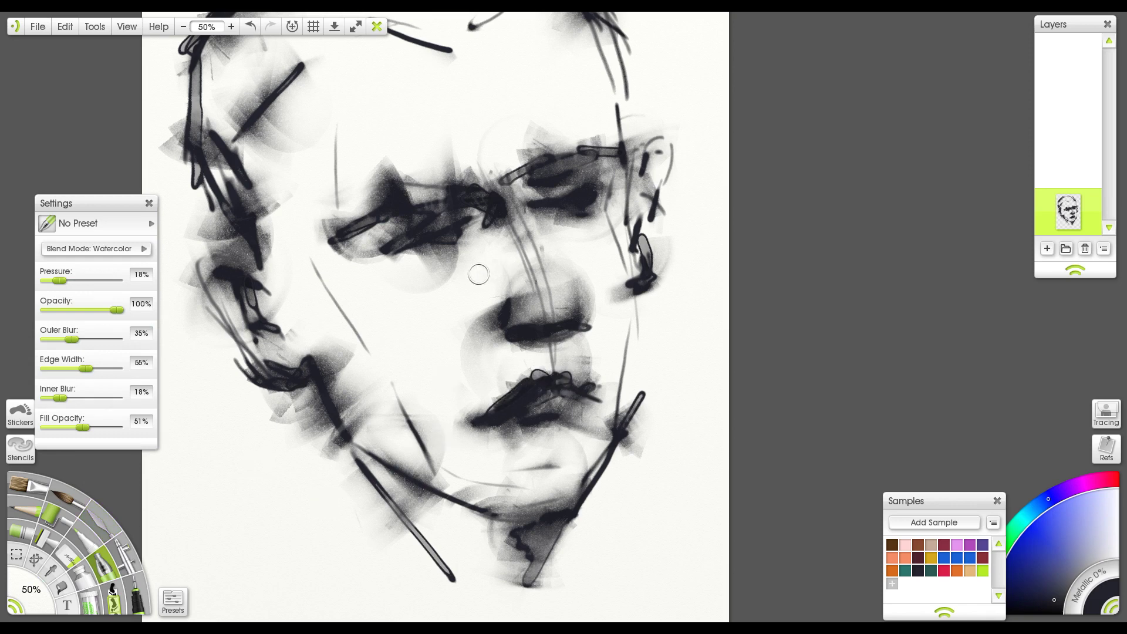
{"action": "left_click_drag", "start_coordinate": [443, 176], "coordinate": [456, 231]}
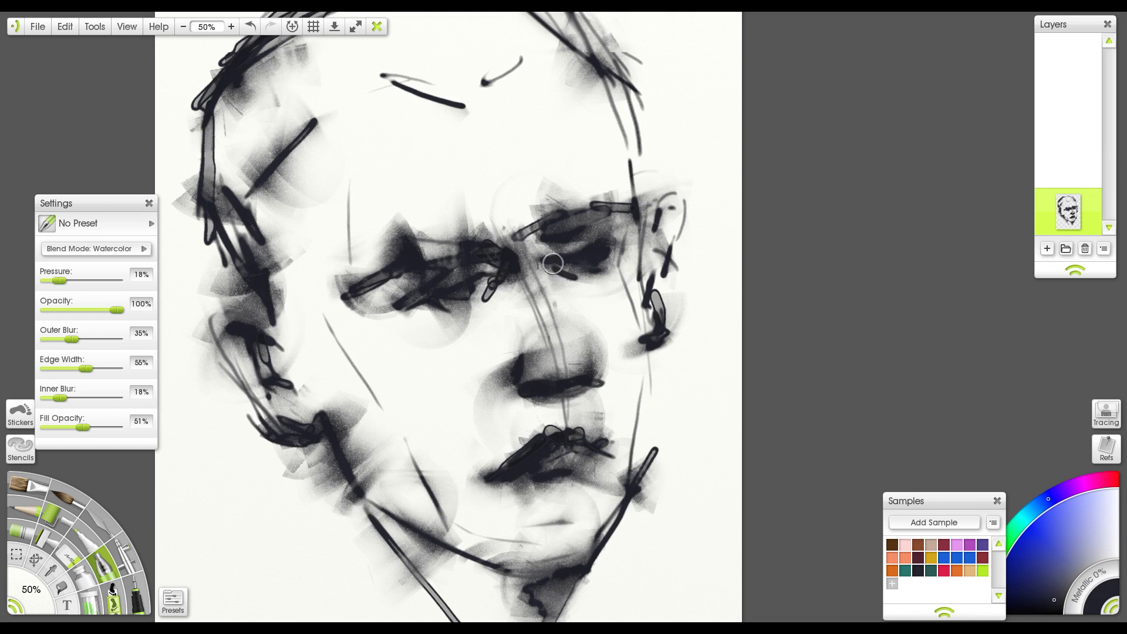
{"action": "left_click_drag", "start_coordinate": [483, 352], "coordinate": [543, 336]}
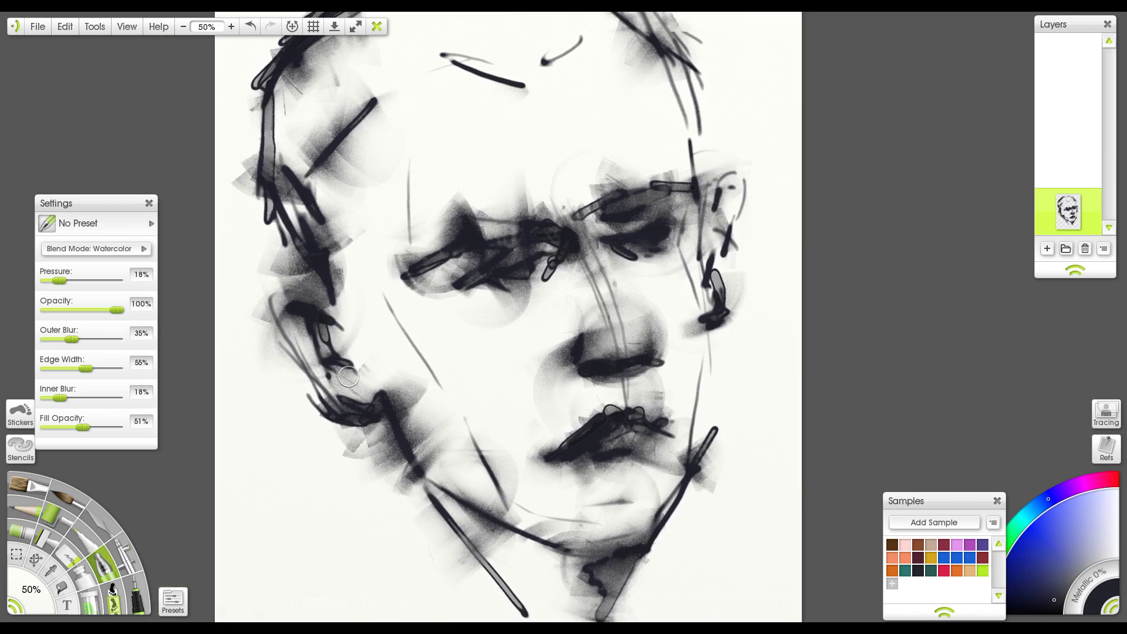
{"action": "mouse_move", "coordinate": [470, 510]}
{"action": "left_mouse_down"}
{"action": "mouse_move", "coordinate": [474, 470]}
{"action": "mouse_move", "coordinate": [526, 537]}
{"action": "left_mouse_up"}
Smudge the jaw and neck lines with the Palette Knife, enlarging it to 235% for the broader neck shading.
{"action": "left_click", "coordinate": [101, 517]}
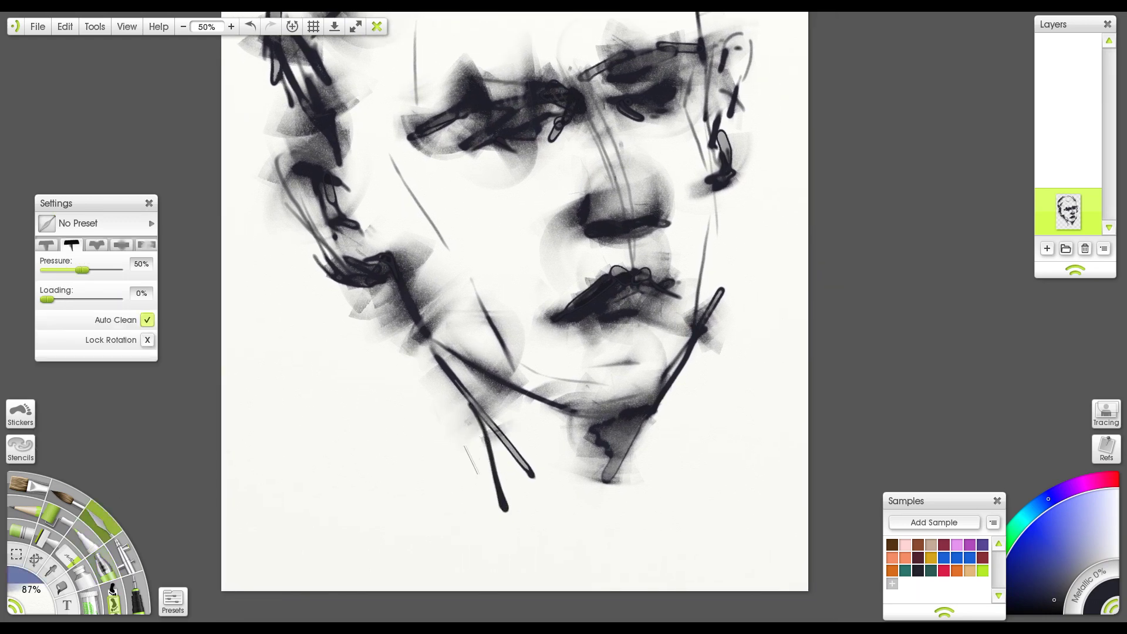
{"action": "left_click_drag", "start_coordinate": [554, 378], "coordinate": [551, 455]}
{"action": "mouse_move", "coordinate": [553, 401]}
{"action": "left_mouse_down"}
{"action": "mouse_move", "coordinate": [599, 407]}
{"action": "mouse_move", "coordinate": [658, 470]}
{"action": "mouse_move", "coordinate": [657, 405]}
{"action": "left_mouse_up"}
{"action": "key", "text": "bracketright"}
{"action": "key", "text": "bracketright"}
{"action": "key", "text": "bracketright"}
{"action": "key", "text": "bracketright"}
{"action": "left_click_drag", "start_coordinate": [492, 492], "coordinate": [514, 504]}
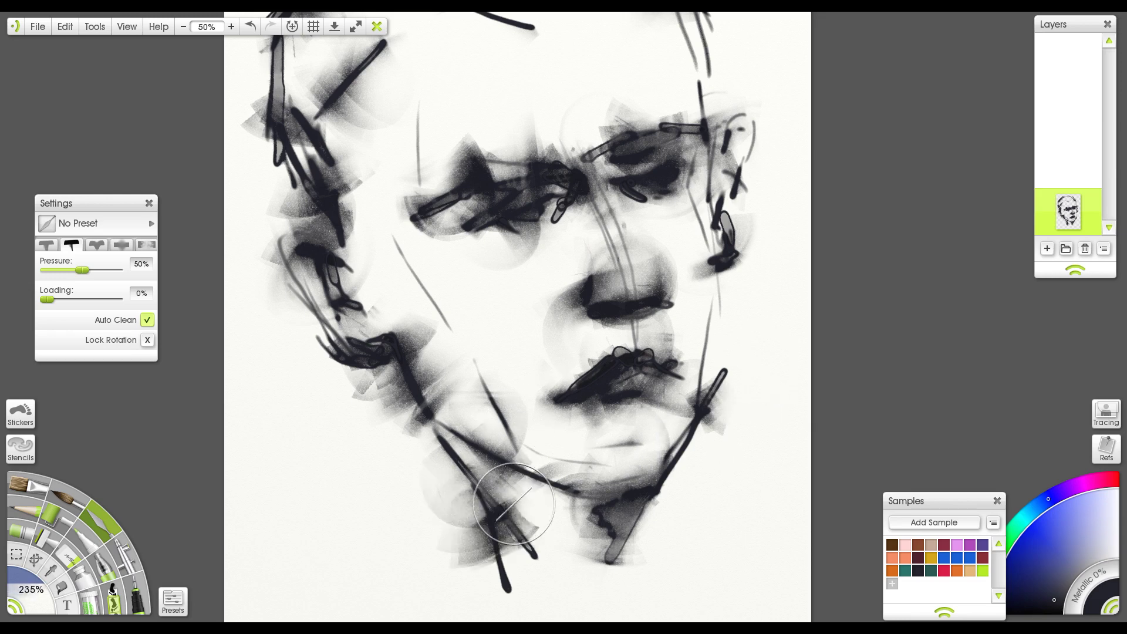
Deepen the shadows over both brows and the left eye socket, and smudge the crease line on the forehead.
{"action": "scroll", "coordinate": [517, 382], "scroll_direction": "up", "scroll_amount": 2}
{"action": "scroll", "coordinate": [517, 382], "scroll_direction": "right", "scroll_amount": 2}
{"action": "mouse_move", "coordinate": [519, 288]}
{"action": "left_mouse_down"}
{"action": "mouse_move", "coordinate": [486, 289]}
{"action": "mouse_move", "coordinate": [549, 200]}
{"action": "mouse_move", "coordinate": [544, 188]}
{"action": "mouse_move", "coordinate": [603, 168]}
{"action": "left_mouse_up"}
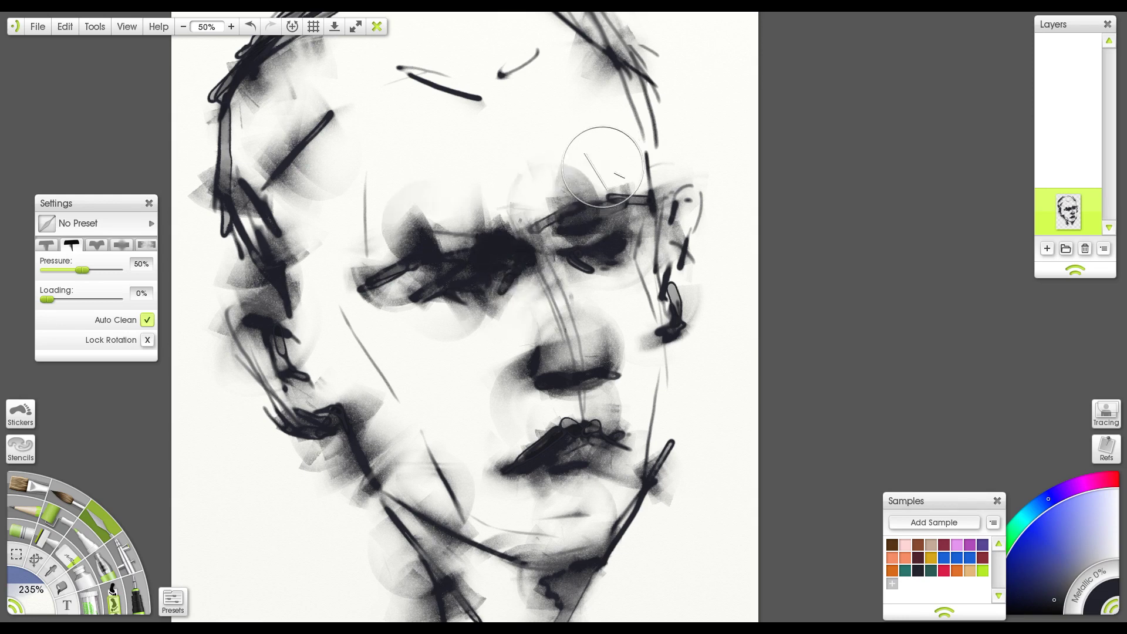
{"action": "scroll", "coordinate": [611, 135], "scroll_direction": "up", "scroll_amount": 3}
{"action": "scroll", "coordinate": [611, 135], "scroll_direction": "left", "scroll_amount": 1}
{"action": "mouse_move", "coordinate": [446, 176]}
{"action": "left_mouse_down"}
{"action": "mouse_move", "coordinate": [470, 184]}
{"action": "mouse_move", "coordinate": [423, 176]}
{"action": "mouse_move", "coordinate": [411, 199]}
{"action": "mouse_move", "coordinate": [482, 194]}
{"action": "left_mouse_up"}
{"action": "scroll", "coordinate": [482, 194], "scroll_direction": "down", "scroll_amount": 4}
{"action": "scroll", "coordinate": [481, 194], "scroll_direction": "right", "scroll_amount": 2}
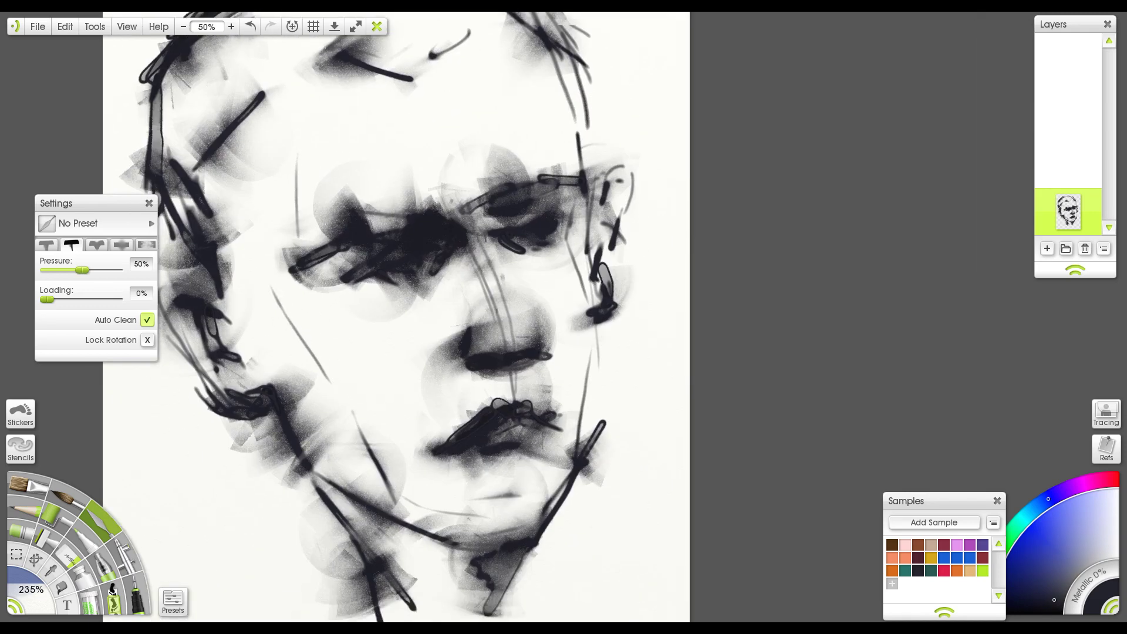
Blend the shadow beneath the chin and along the neck into a soft dark patch.
{"action": "scroll", "coordinate": [587, 340], "scroll_direction": "down", "scroll_amount": 1}
{"action": "scroll", "coordinate": [580, 378], "scroll_direction": "down", "scroll_amount": 4}
{"action": "scroll", "coordinate": [580, 377], "scroll_direction": "left", "scroll_amount": 1}
{"action": "mouse_move", "coordinate": [547, 389]}
{"action": "left_mouse_down"}
{"action": "mouse_move", "coordinate": [536, 464]}
{"action": "mouse_move", "coordinate": [546, 411]}
{"action": "mouse_move", "coordinate": [482, 446]}
{"action": "mouse_move", "coordinate": [558, 403]}
{"action": "left_mouse_up"}
{"action": "scroll", "coordinate": [584, 354], "scroll_direction": "up", "scroll_amount": 4}
{"action": "scroll", "coordinate": [584, 354], "scroll_direction": "right", "scroll_amount": 1}
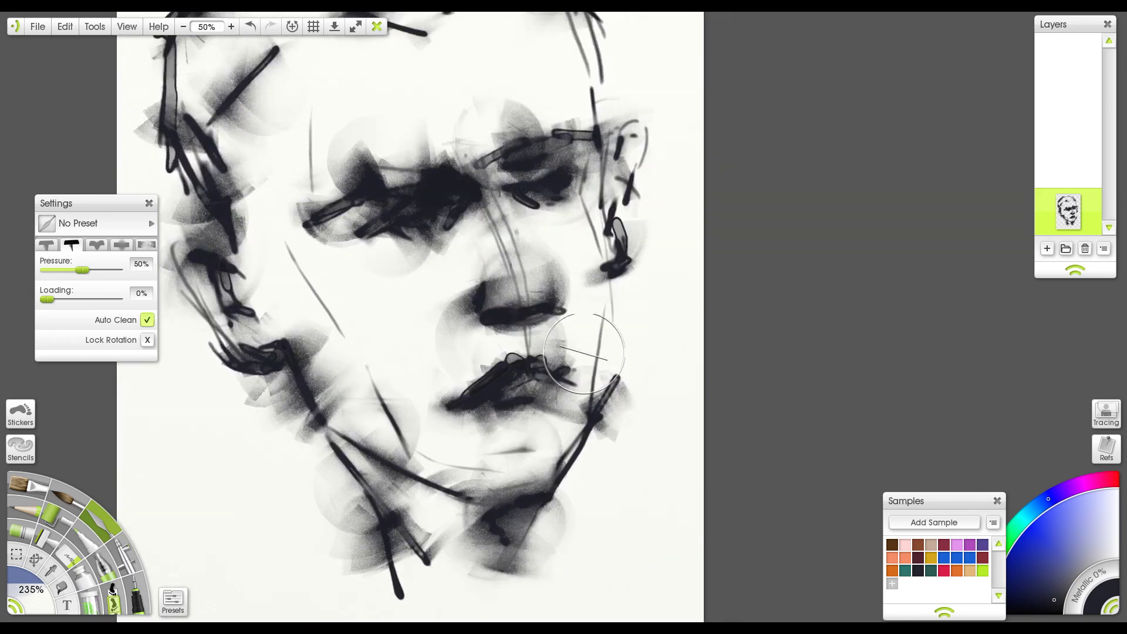
Smudge the right half of the upper lip upward into soft shading.
{"action": "scroll", "coordinate": [584, 354], "scroll_direction": "up", "scroll_amount": 3}
{"action": "scroll", "coordinate": [584, 354], "scroll_direction": "left", "scroll_amount": 1}
{"action": "scroll", "coordinate": [568, 386], "scroll_direction": "down", "scroll_amount": 2}
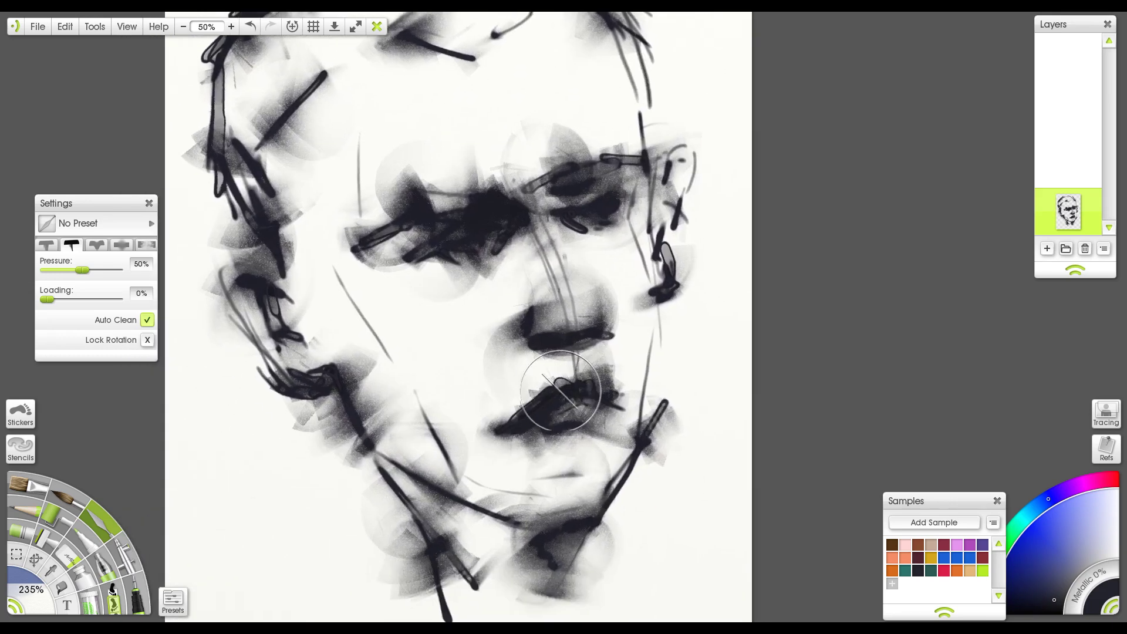
{"action": "left_click_drag", "start_coordinate": [404, 324], "coordinate": [338, 363]}
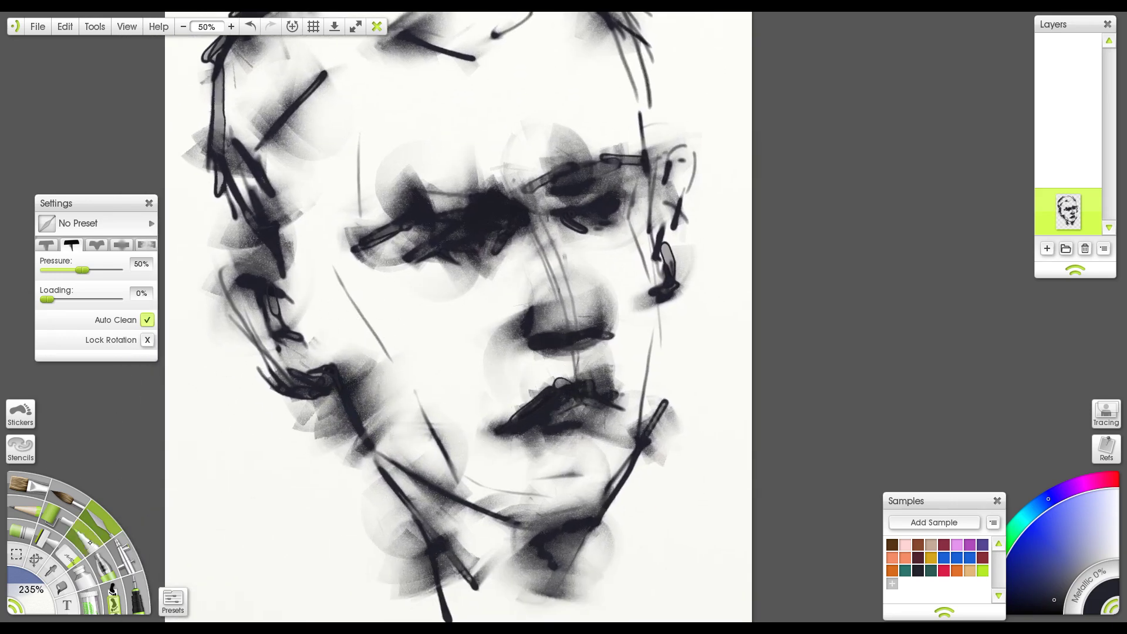
Draw pen contours in front of the left ear and down the left cheek to the jaw.
{"action": "left_click", "coordinate": [116, 536]}
{"action": "left_click_drag", "start_coordinate": [299, 287], "coordinate": [321, 311]}
{"action": "left_click_drag", "start_coordinate": [369, 343], "coordinate": [411, 461]}
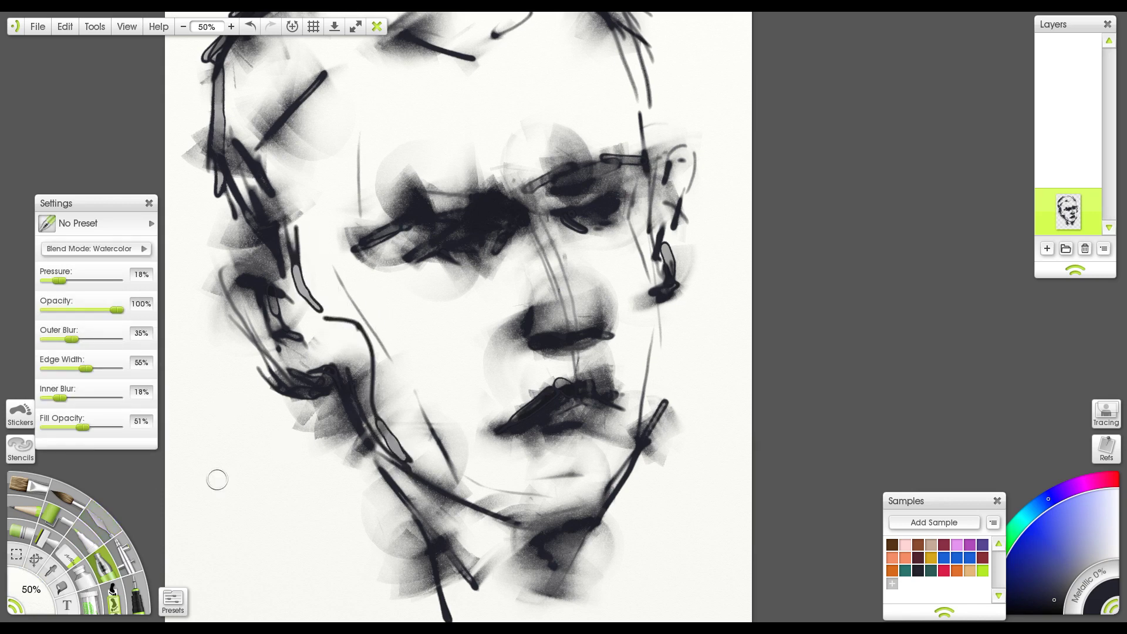
Smudge the left cheek contours into a dark side shadow, and soften the strokes at the top of the skull.
{"action": "left_click", "coordinate": [106, 514]}
{"action": "mouse_move", "coordinate": [329, 317]}
{"action": "left_mouse_down"}
{"action": "mouse_move", "coordinate": [376, 355]}
{"action": "mouse_move", "coordinate": [411, 452]}
{"action": "mouse_move", "coordinate": [417, 423]}
{"action": "mouse_move", "coordinate": [399, 359]}
{"action": "mouse_move", "coordinate": [376, 388]}
{"action": "mouse_move", "coordinate": [411, 411]}
{"action": "mouse_move", "coordinate": [390, 337]}
{"action": "mouse_move", "coordinate": [422, 355]}
{"action": "mouse_move", "coordinate": [405, 411]}
{"action": "left_mouse_up"}
{"action": "mouse_move", "coordinate": [405, 352]}
{"action": "left_mouse_down"}
{"action": "mouse_move", "coordinate": [419, 444]}
{"action": "mouse_move", "coordinate": [376, 381]}
{"action": "mouse_move", "coordinate": [364, 334]}
{"action": "mouse_move", "coordinate": [299, 285]}
{"action": "mouse_move", "coordinate": [388, 146]}
{"action": "left_mouse_up"}
{"action": "scroll", "coordinate": [388, 121], "scroll_direction": "down", "scroll_amount": 3}
{"action": "key", "text": "ctrl+minus"}
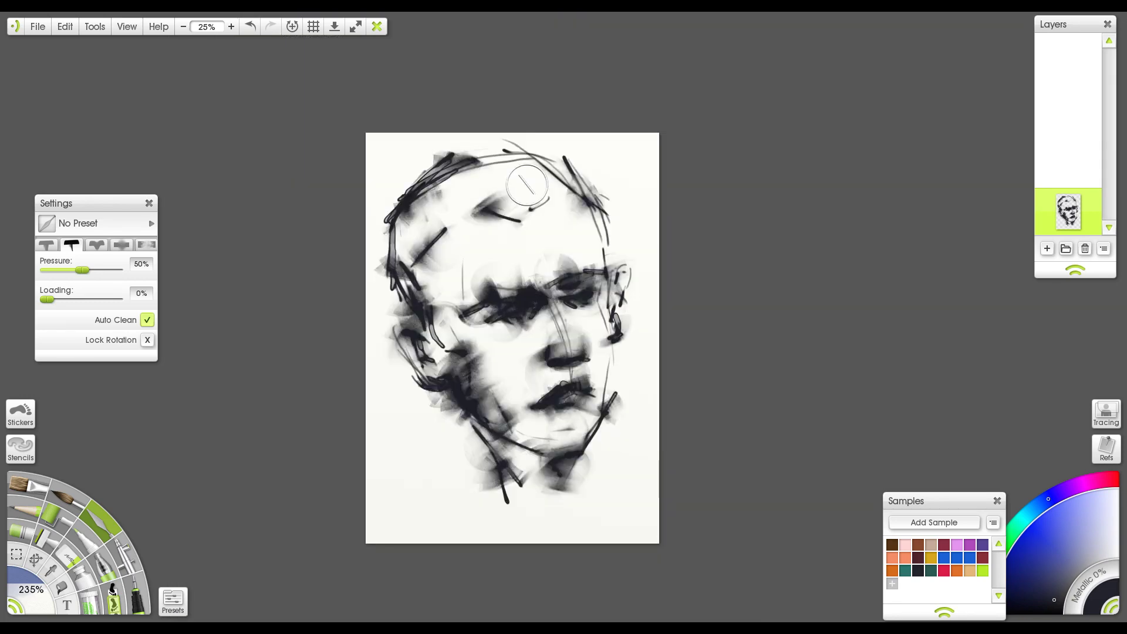
{"action": "mouse_move", "coordinate": [544, 176]}
{"action": "left_mouse_down"}
{"action": "mouse_move", "coordinate": [581, 174]}
{"action": "mouse_move", "coordinate": [519, 158]}
{"action": "left_mouse_up"}
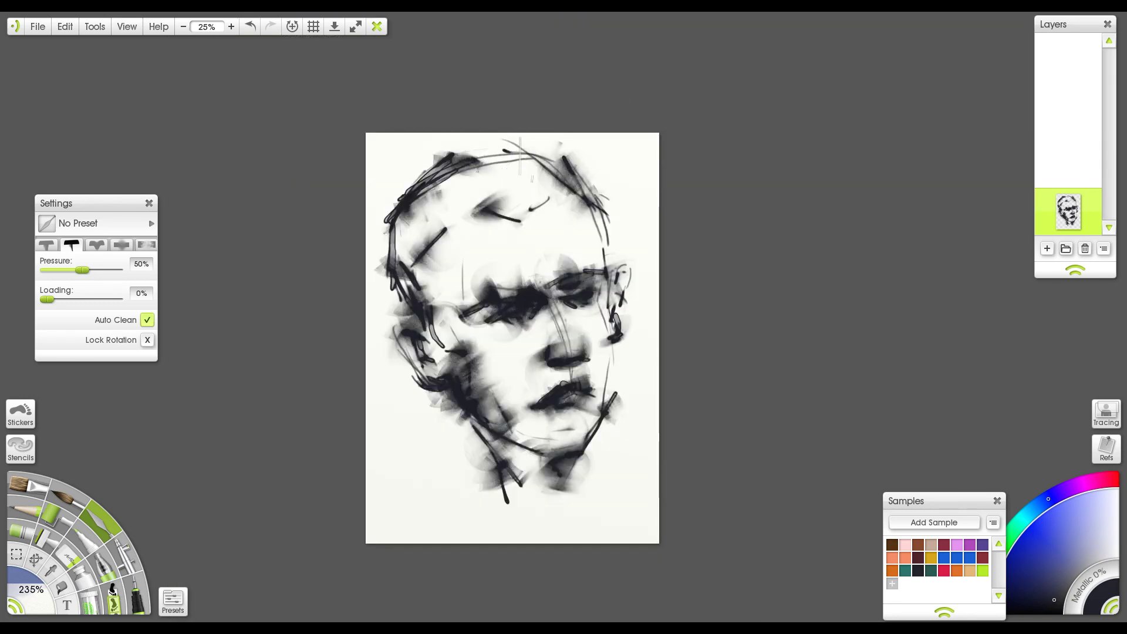
Try thickening the pen contour across the top of the skull, and undo the recent strokes.
{"action": "left_click", "coordinate": [104, 564]}
{"action": "mouse_move", "coordinate": [405, 211]}
{"action": "left_mouse_down"}
{"action": "mouse_move", "coordinate": [446, 164]}
{"action": "mouse_move", "coordinate": [554, 160]}
{"action": "left_mouse_up"}
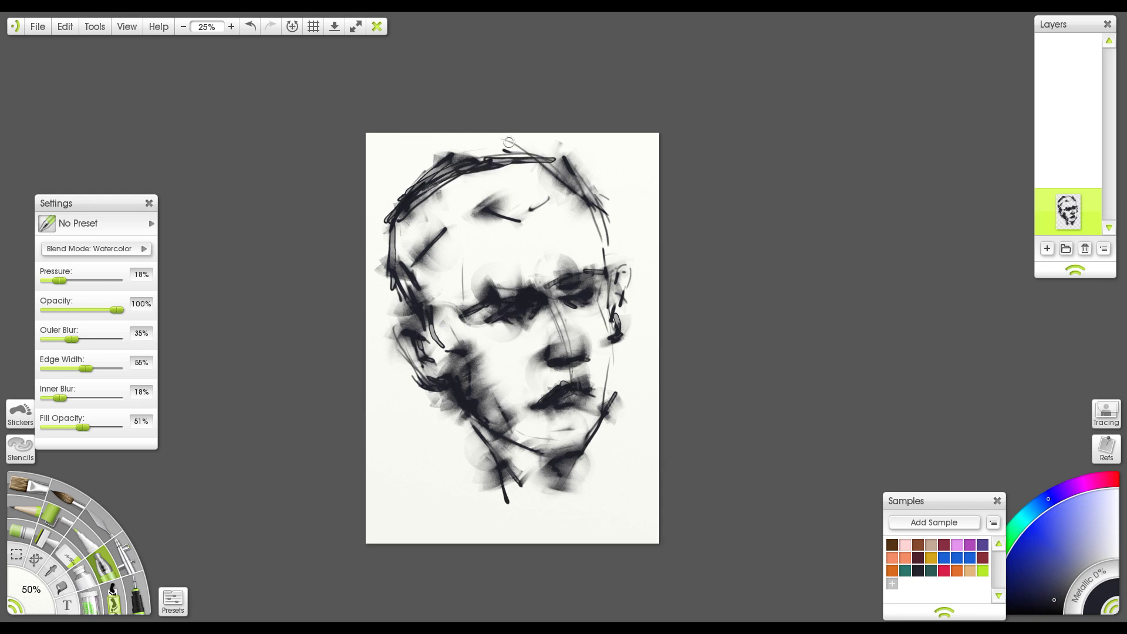
{"action": "key", "text": "ctrl+z"}
{"action": "key", "text": "ctrl+z"}
{"action": "key", "text": "ctrl+z"}
Erase the contour lines bridging the crown, leaving a gap, and return to the Palette Knife on the surrounding hair.
{"action": "key", "text": "e"}
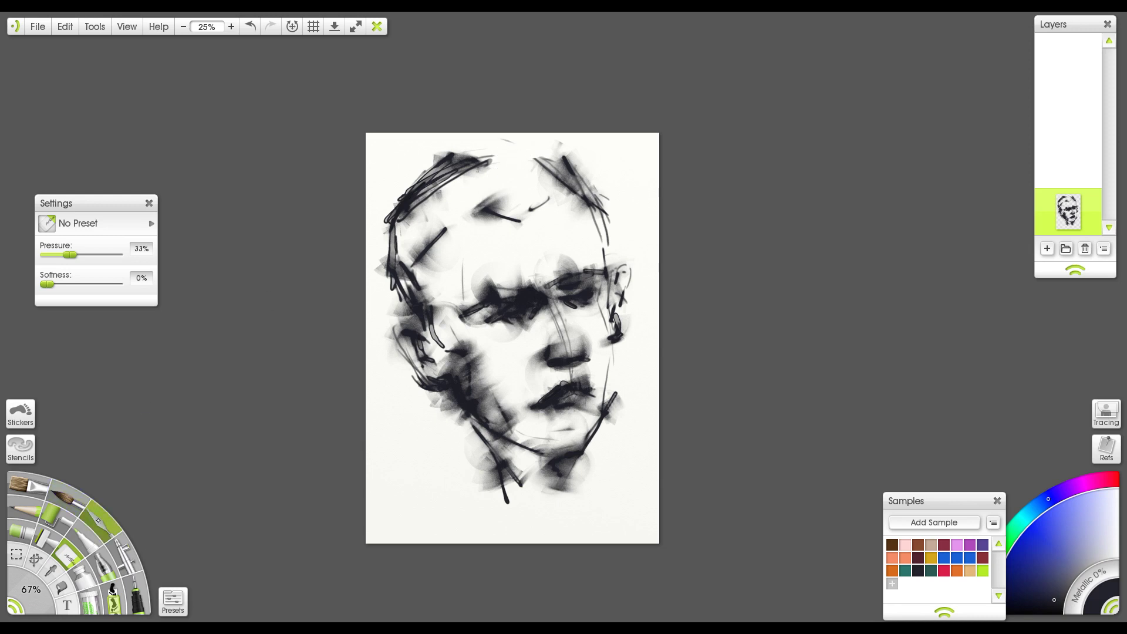
{"action": "key", "text": "o"}
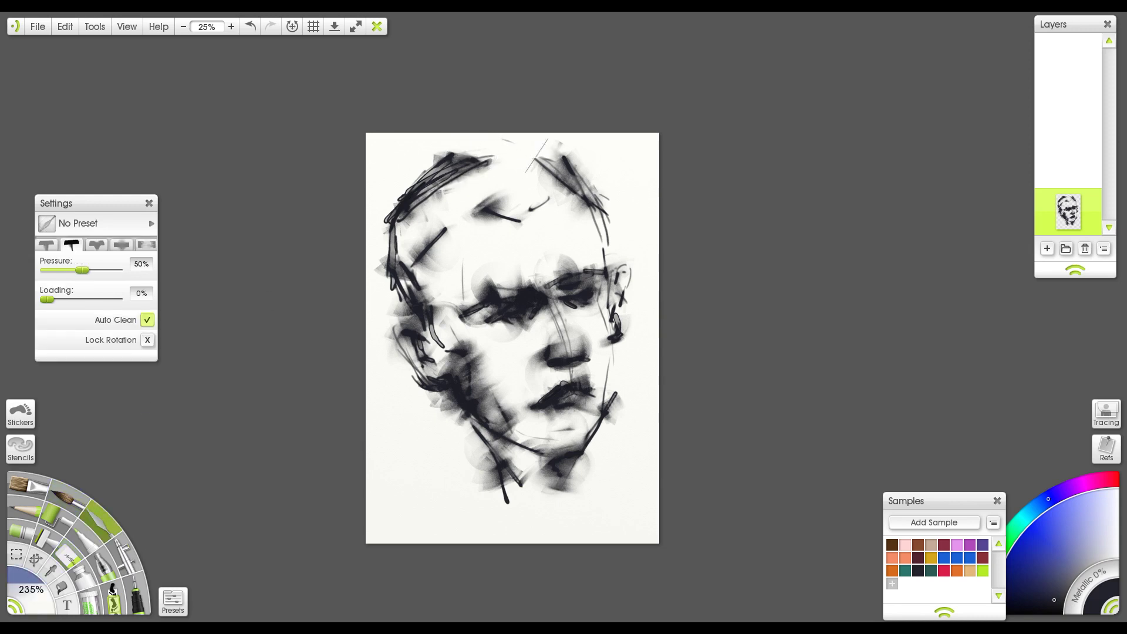
{"action": "left_click_drag", "start_coordinate": [521, 185], "coordinate": [505, 226]}
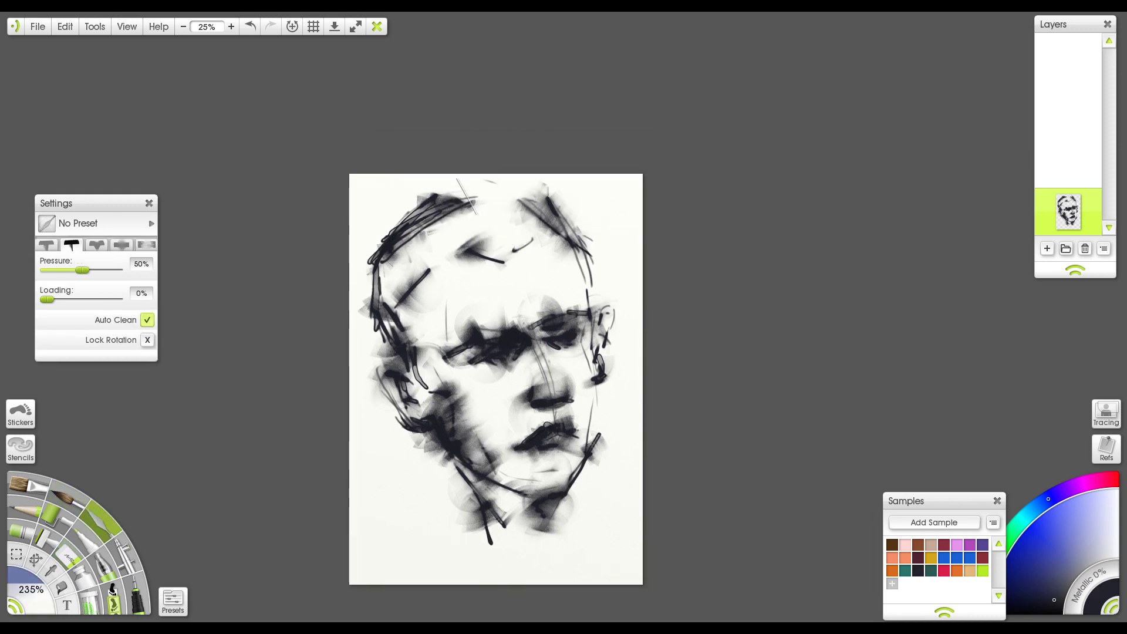
Smudge the left temple strokes, the right ear outline and the area around the right eye and nose bridge into soft shading.
{"action": "mouse_move", "coordinate": [414, 258]}
{"action": "left_mouse_down"}
{"action": "mouse_move", "coordinate": [405, 291]}
{"action": "mouse_move", "coordinate": [382, 270]}
{"action": "mouse_move", "coordinate": [423, 235]}
{"action": "mouse_move", "coordinate": [414, 340]}
{"action": "mouse_move", "coordinate": [437, 382]}
{"action": "left_mouse_up"}
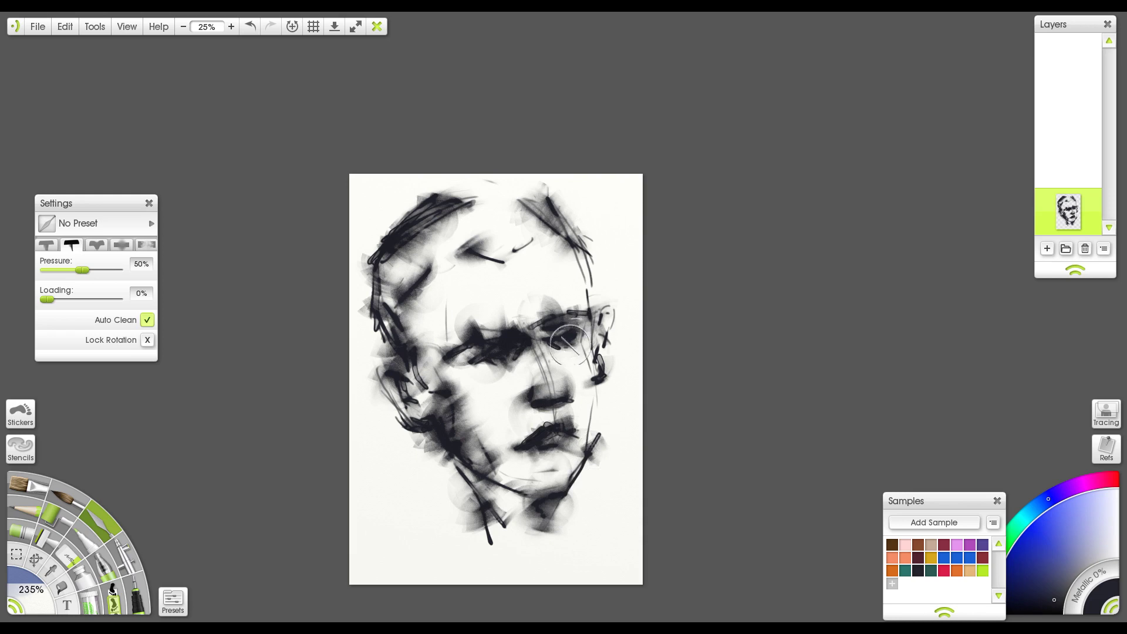
{"action": "left_click_drag", "start_coordinate": [605, 326], "coordinate": [581, 265]}
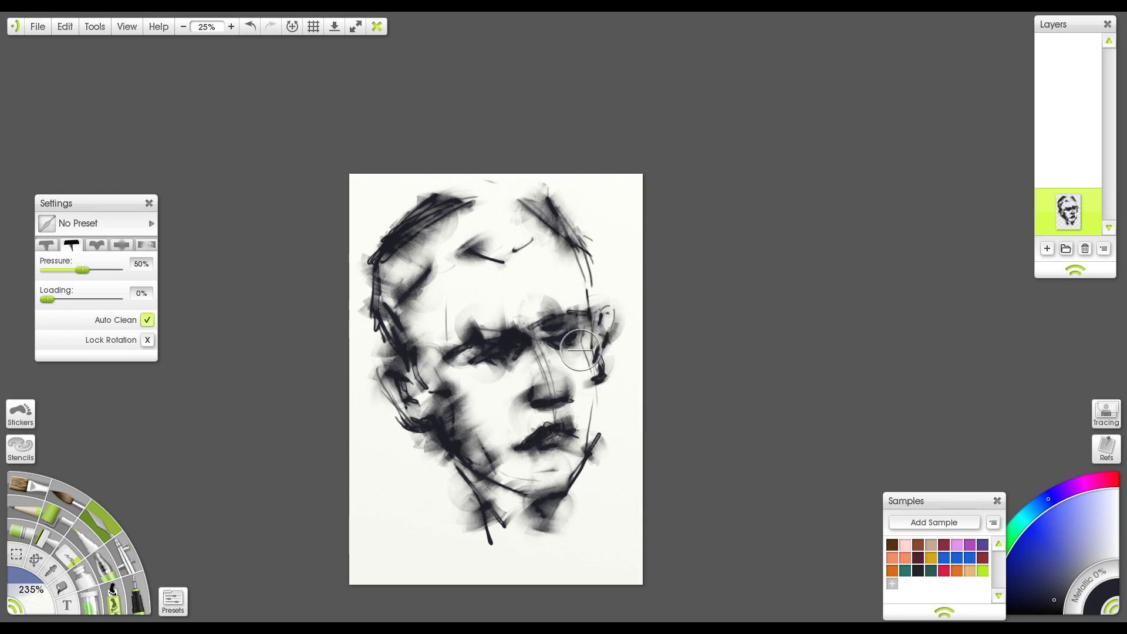
{"action": "left_click_drag", "start_coordinate": [553, 357], "coordinate": [538, 389]}
{"action": "mouse_move", "coordinate": [525, 338]}
{"action": "left_mouse_down"}
{"action": "mouse_move", "coordinate": [549, 324]}
{"action": "mouse_move", "coordinate": [541, 362]}
{"action": "left_mouse_up"}
Blend the left neck line, the left ear and the hair along the left side of the skull into darker shading.
{"action": "left_click_drag", "start_coordinate": [482, 519], "coordinate": [464, 472]}
{"action": "left_click_drag", "start_coordinate": [380, 375], "coordinate": [412, 426]}
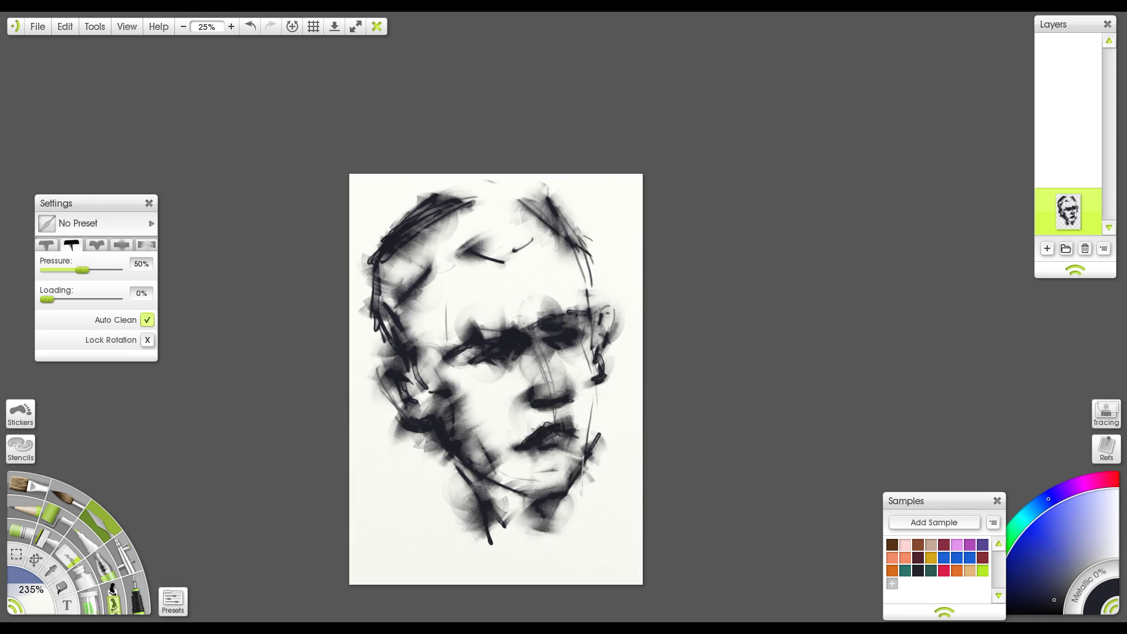
{"action": "mouse_move", "coordinate": [549, 476]}
{"action": "left_mouse_down"}
{"action": "mouse_move", "coordinate": [555, 493]}
{"action": "mouse_move", "coordinate": [522, 488]}
{"action": "left_mouse_up"}
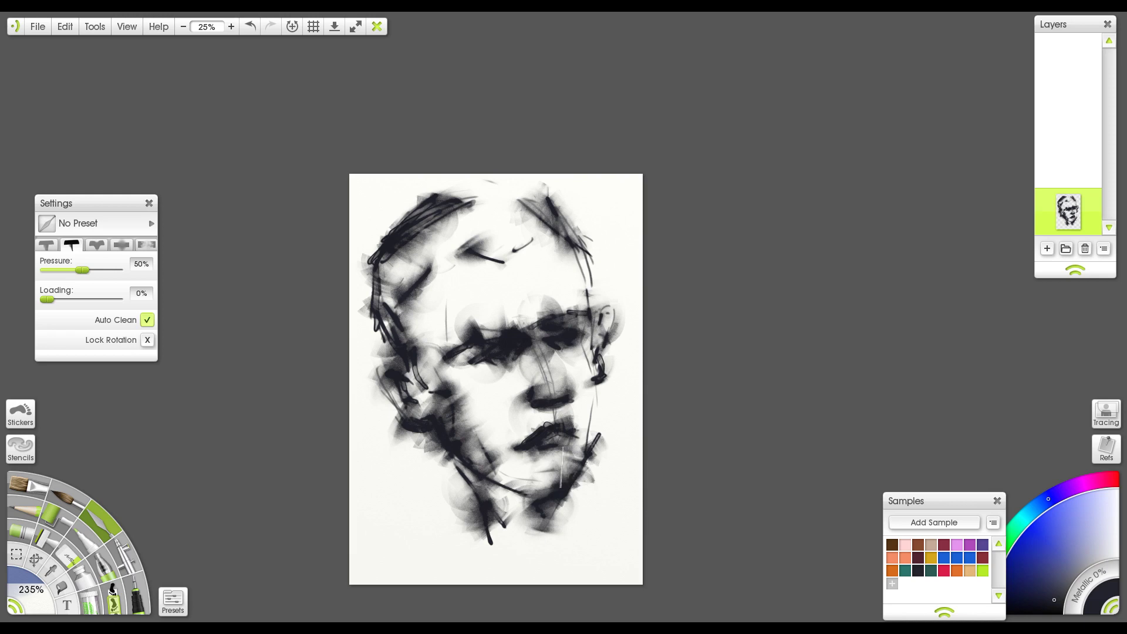
{"action": "key", "text": "ctrl"}
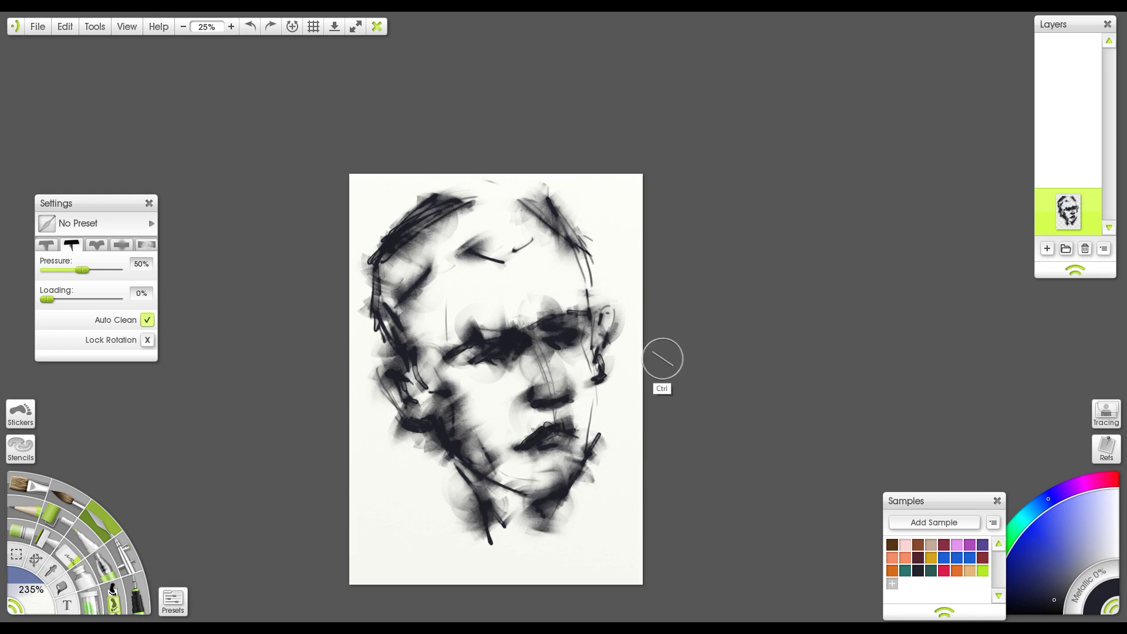
{"action": "left_click_drag", "start_coordinate": [636, 322], "coordinate": [619, 346]}
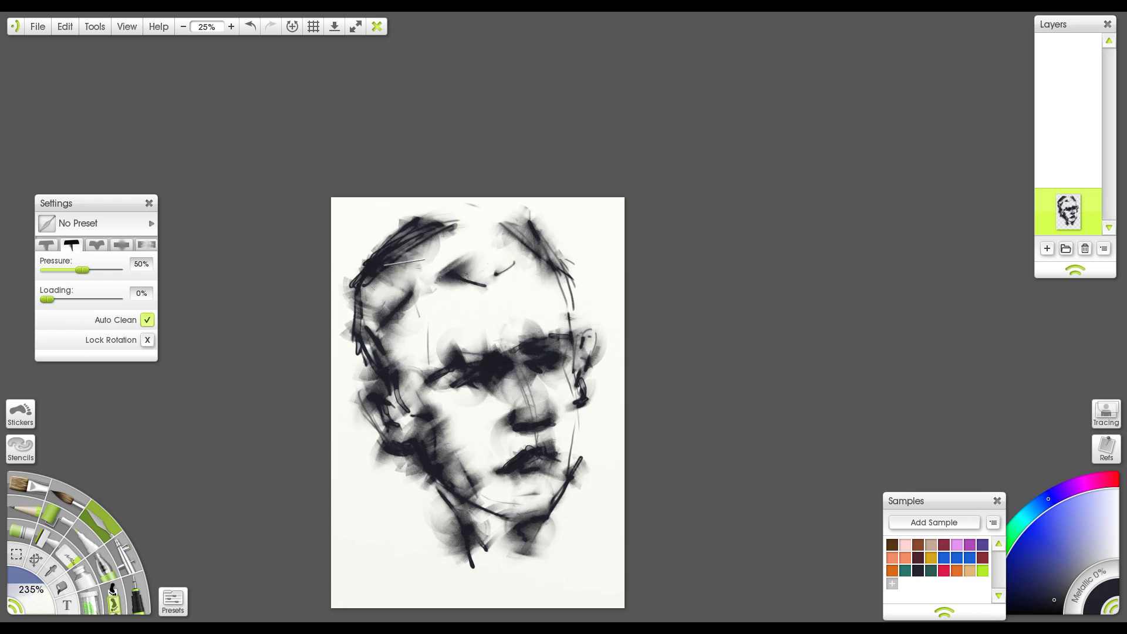
{"action": "mouse_move", "coordinate": [359, 330]}
{"action": "left_mouse_down"}
{"action": "mouse_move", "coordinate": [377, 357]}
{"action": "mouse_move", "coordinate": [354, 300]}
{"action": "mouse_move", "coordinate": [403, 247]}
{"action": "left_mouse_up"}
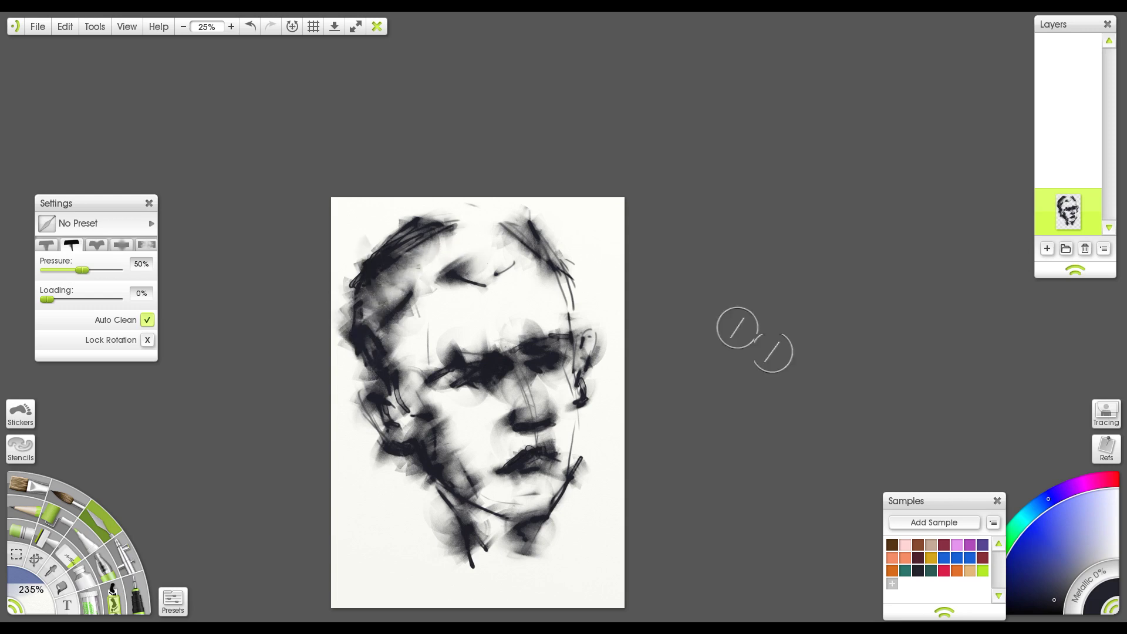
Draw pen strokes down the left side of the neck and smudge them into a dark shadow below the jaw.
{"action": "left_click", "coordinate": [105, 563]}
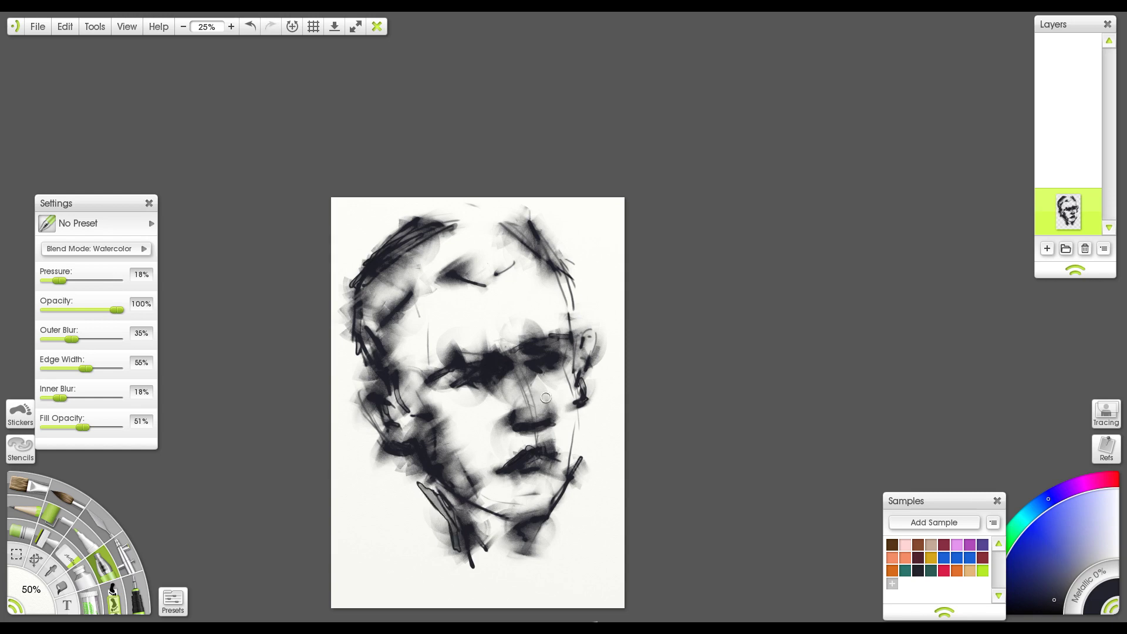
{"action": "left_click", "coordinate": [106, 527]}
{"action": "left_click_drag", "start_coordinate": [411, 467], "coordinate": [441, 518]}
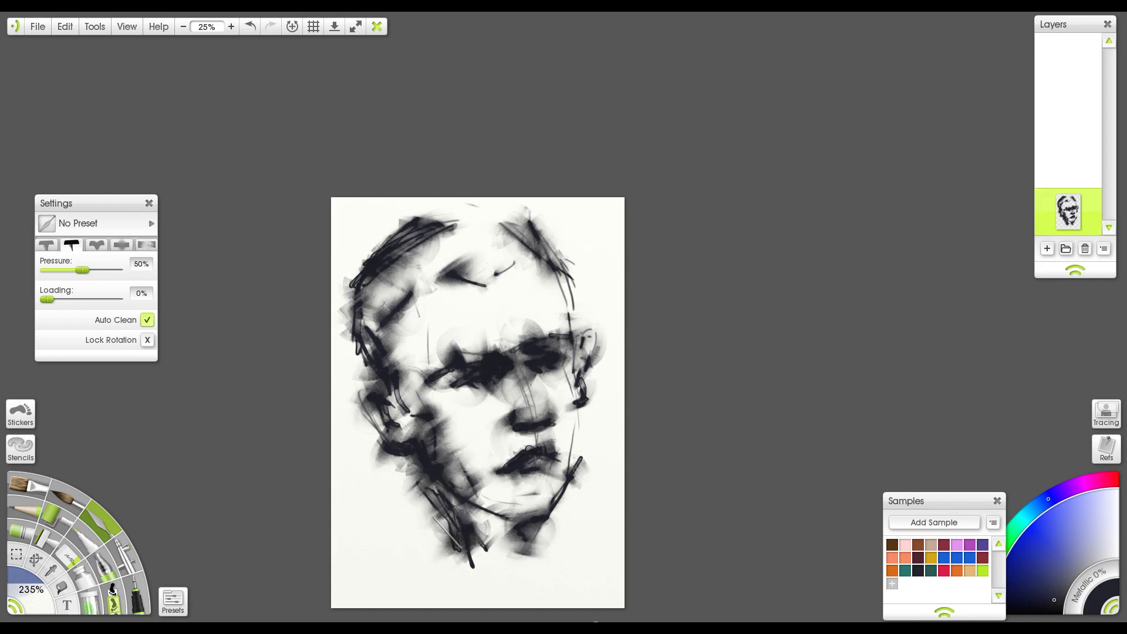
{"action": "left_click_drag", "start_coordinate": [445, 538], "coordinate": [439, 525]}
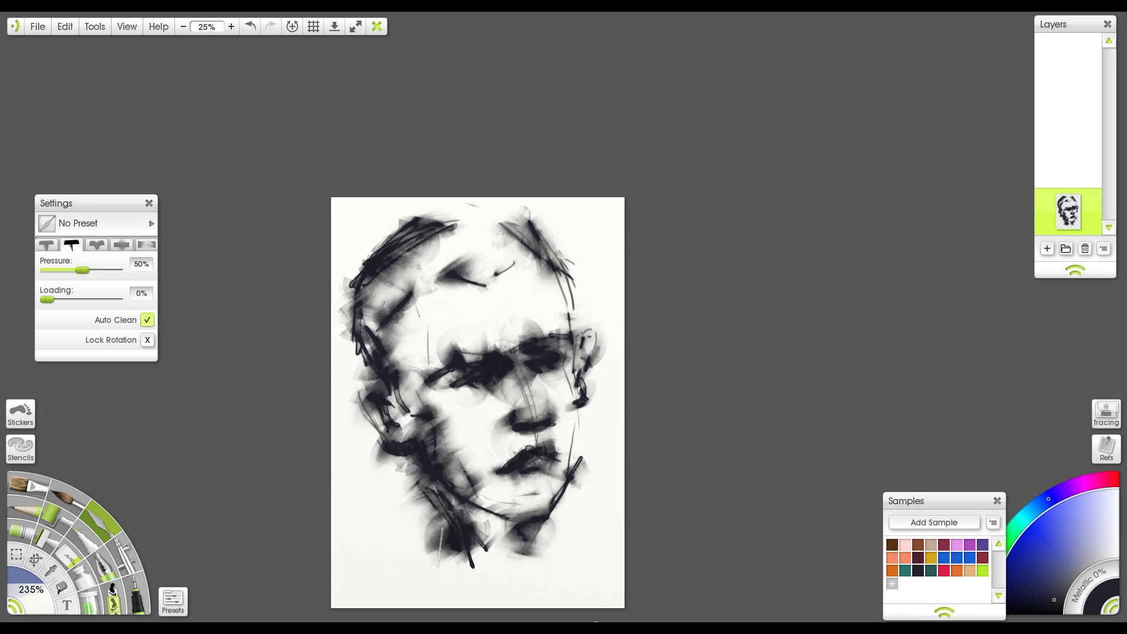
{"action": "left_click_drag", "start_coordinate": [467, 555], "coordinate": [457, 535]}
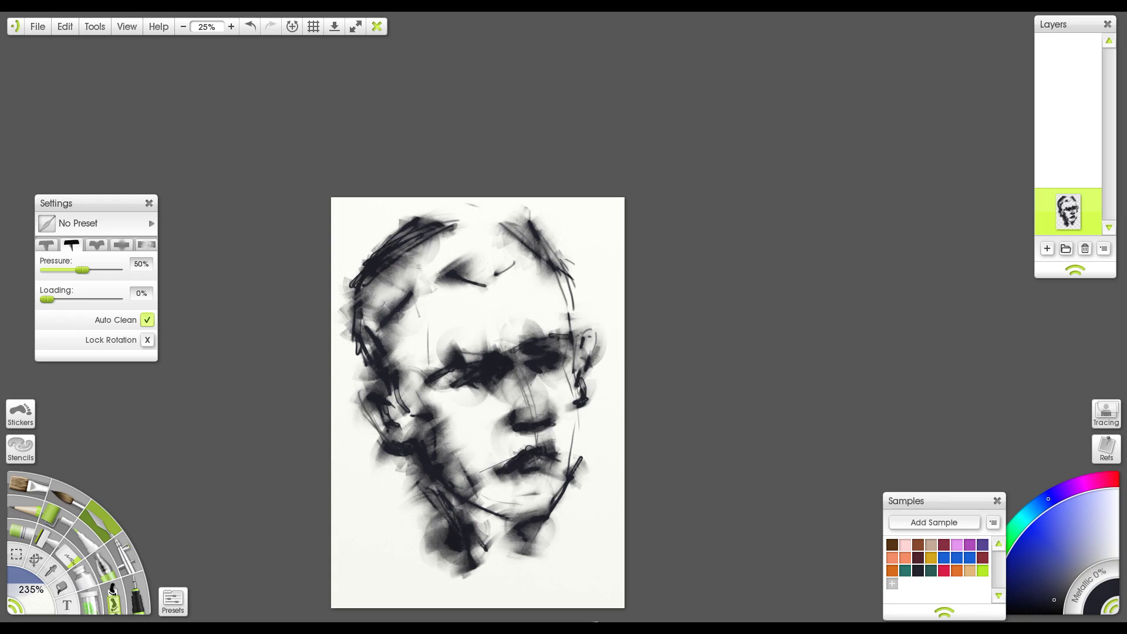
Smudge the dark strokes at the right earlobe into the cheek edge with the Palette Knife.
{"action": "scroll", "coordinate": [529, 411], "scroll_direction": "up", "scroll_amount": 3}
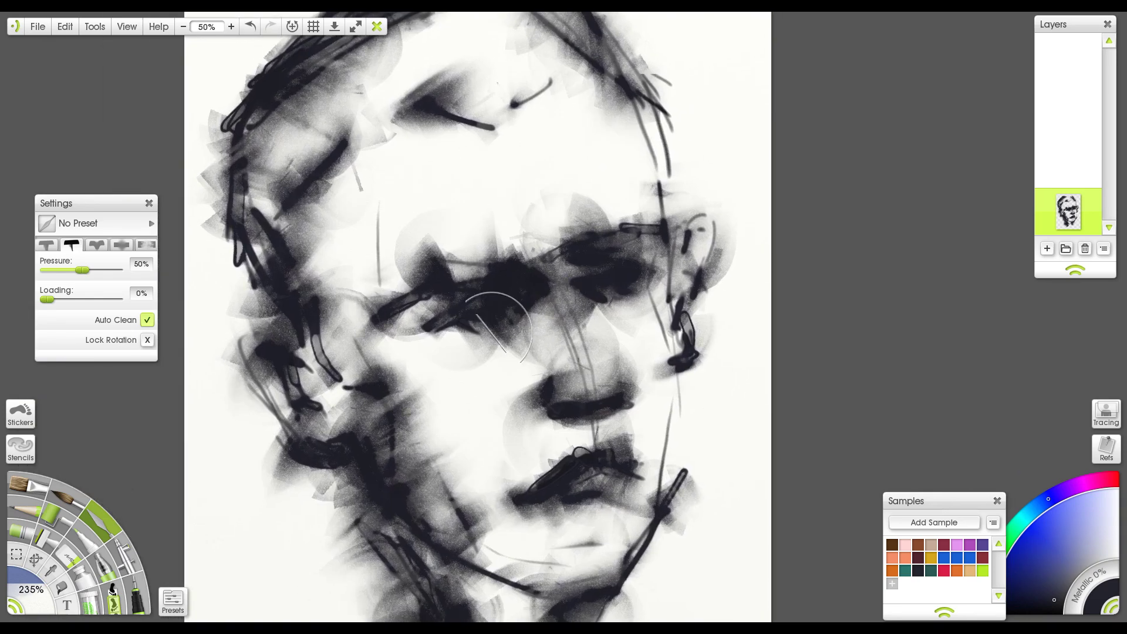
{"action": "left_click_drag", "start_coordinate": [499, 326], "coordinate": [481, 262]}
{"action": "left_click_drag", "start_coordinate": [35, 198], "coordinate": [29, 201]}
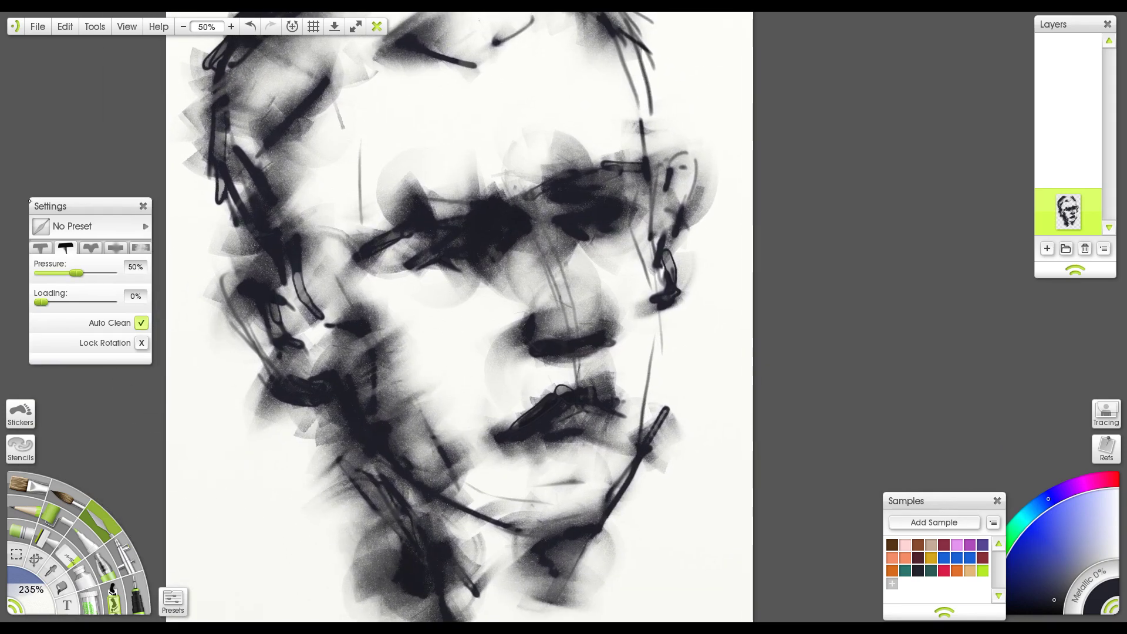
{"action": "left_click_drag", "start_coordinate": [675, 113], "coordinate": [762, 163]}
{"action": "scroll", "coordinate": [699, 182], "scroll_direction": "down", "scroll_amount": 3}
{"action": "scroll", "coordinate": [838, 43], "scroll_direction": "up", "scroll_amount": 3}
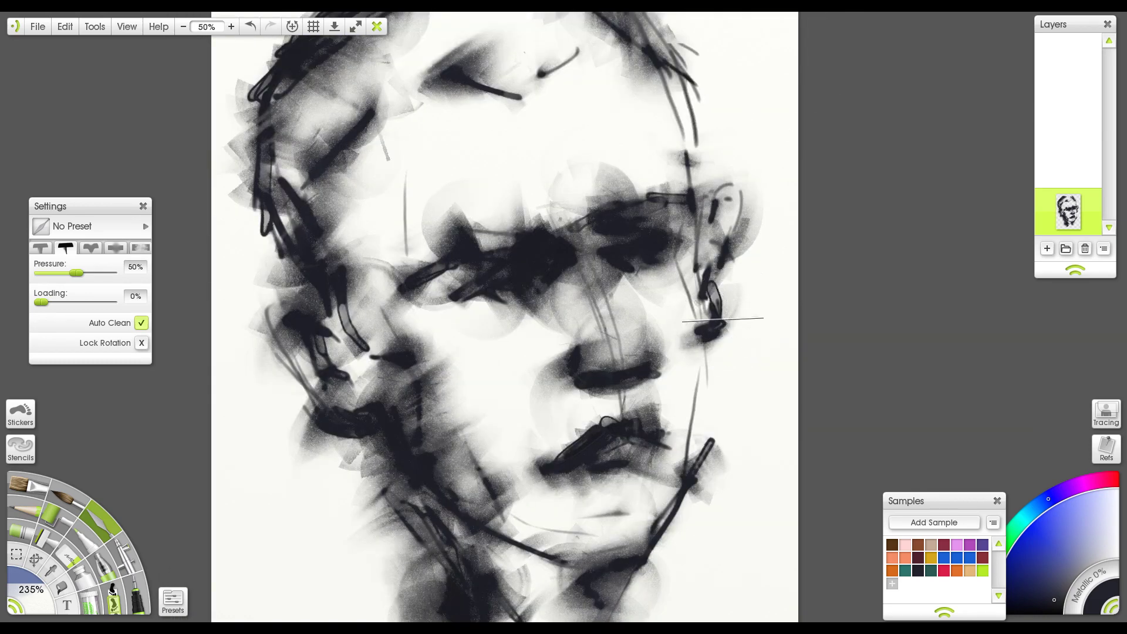
{"action": "left_click_drag", "start_coordinate": [721, 345], "coordinate": [674, 344]}
Blend the left jaw corner, left ear and outer left eyebrow into soft shadow, and soften the right corner of the mouth.
{"action": "mouse_move", "coordinate": [726, 264]}
{"action": "left_mouse_down"}
{"action": "mouse_move", "coordinate": [753, 159]}
{"action": "mouse_move", "coordinate": [367, 358]}
{"action": "mouse_move", "coordinate": [370, 341]}
{"action": "mouse_move", "coordinate": [358, 405]}
{"action": "mouse_move", "coordinate": [353, 397]}
{"action": "left_mouse_up"}
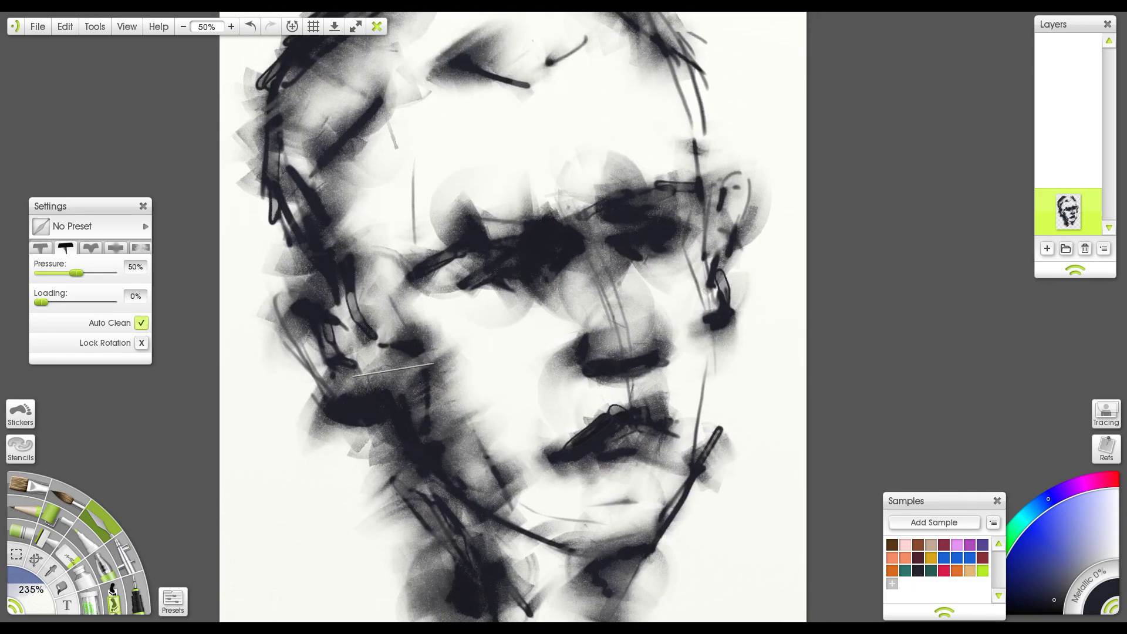
{"action": "left_click_drag", "start_coordinate": [411, 242], "coordinate": [414, 348]}
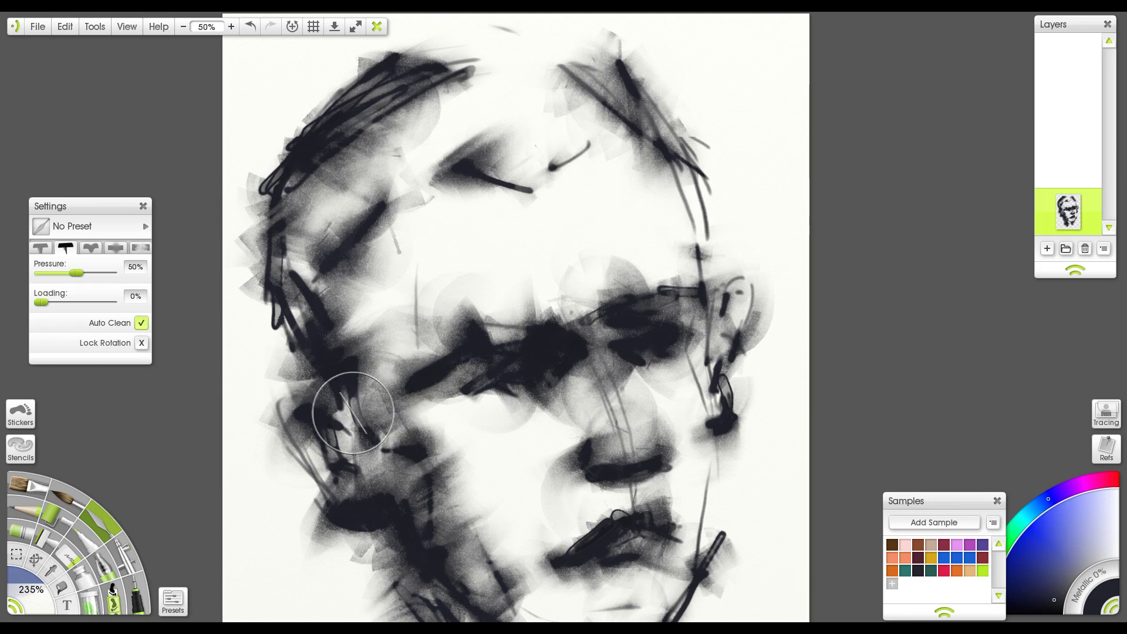
{"action": "left_click_drag", "start_coordinate": [382, 381], "coordinate": [276, 240]}
{"action": "left_click_drag", "start_coordinate": [411, 317], "coordinate": [431, 351]}
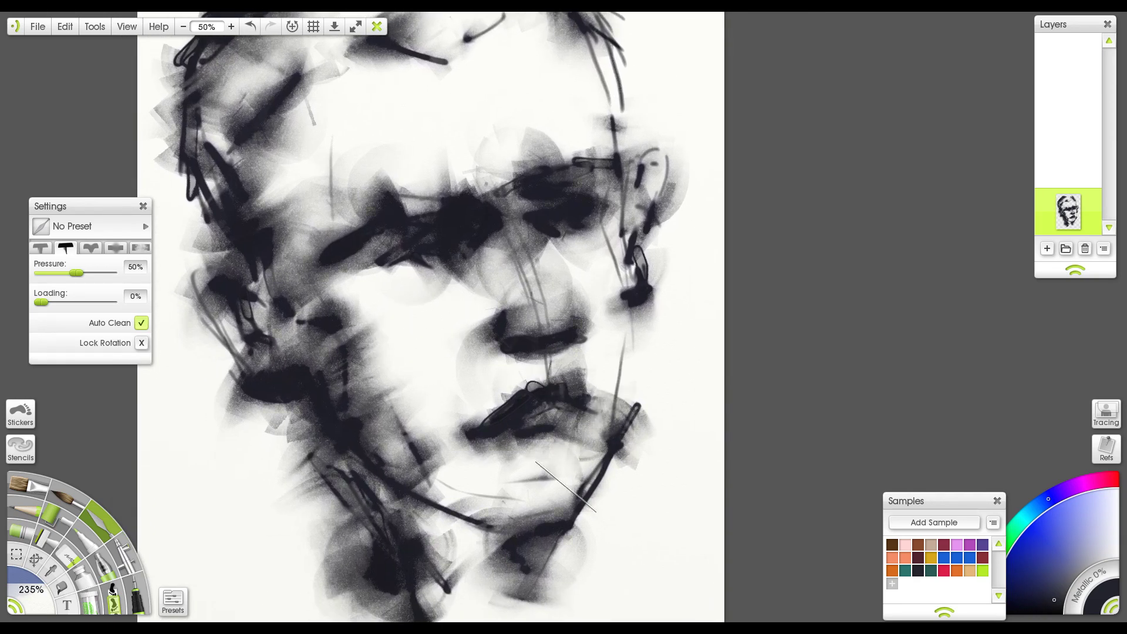
{"action": "left_click_drag", "start_coordinate": [620, 461], "coordinate": [670, 391]}
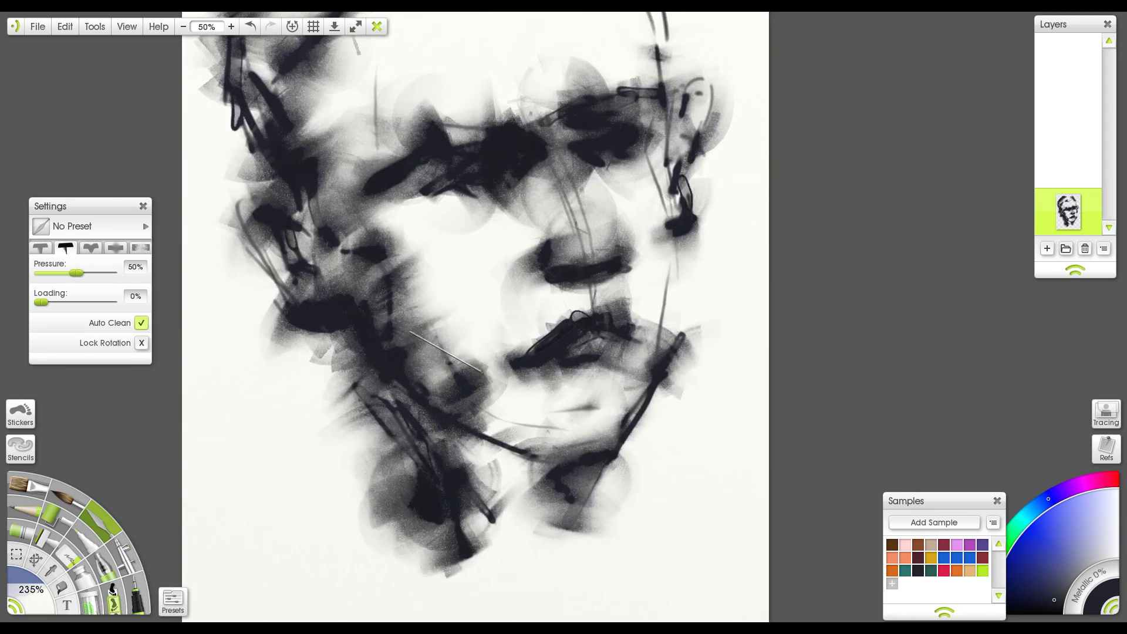
Undo the last lower-cheek smudges and soften the hairline strokes across the upper forehead.
{"action": "key", "text": "ctrl+minus"}
{"action": "key", "text": "ctrl+z"}
{"action": "key", "text": "ctrl+z"}
{"action": "key", "text": "ctrl+z"}
{"action": "left_click_drag", "start_coordinate": [575, 356], "coordinate": [562, 404]}
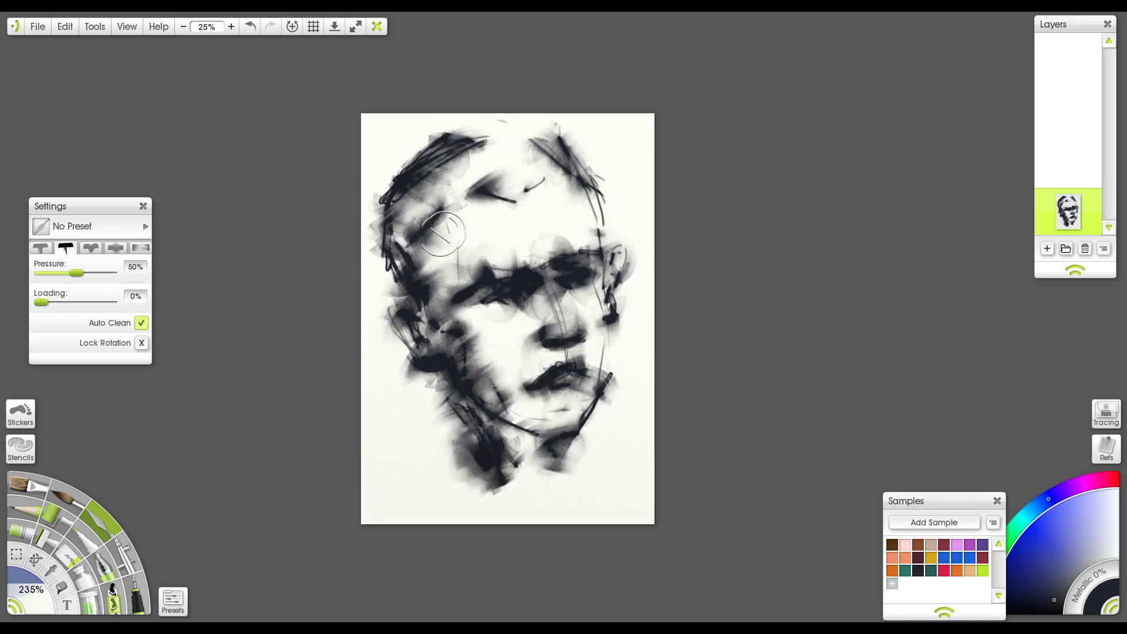
{"action": "left_click_drag", "start_coordinate": [540, 178], "coordinate": [567, 156]}
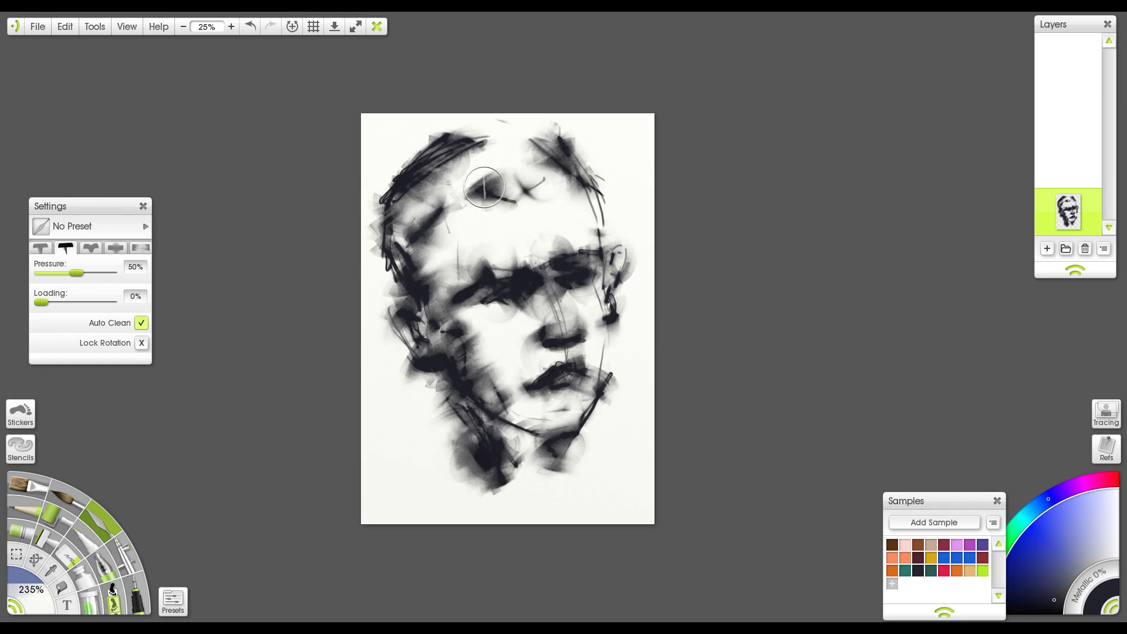
Add pen strokes linking the forehead mark to the right hairline, smudge them into a dark hair mass, and undo the last stray smudge.
{"action": "left_click", "coordinate": [104, 563]}
{"action": "key", "text": "ctrl+z"}
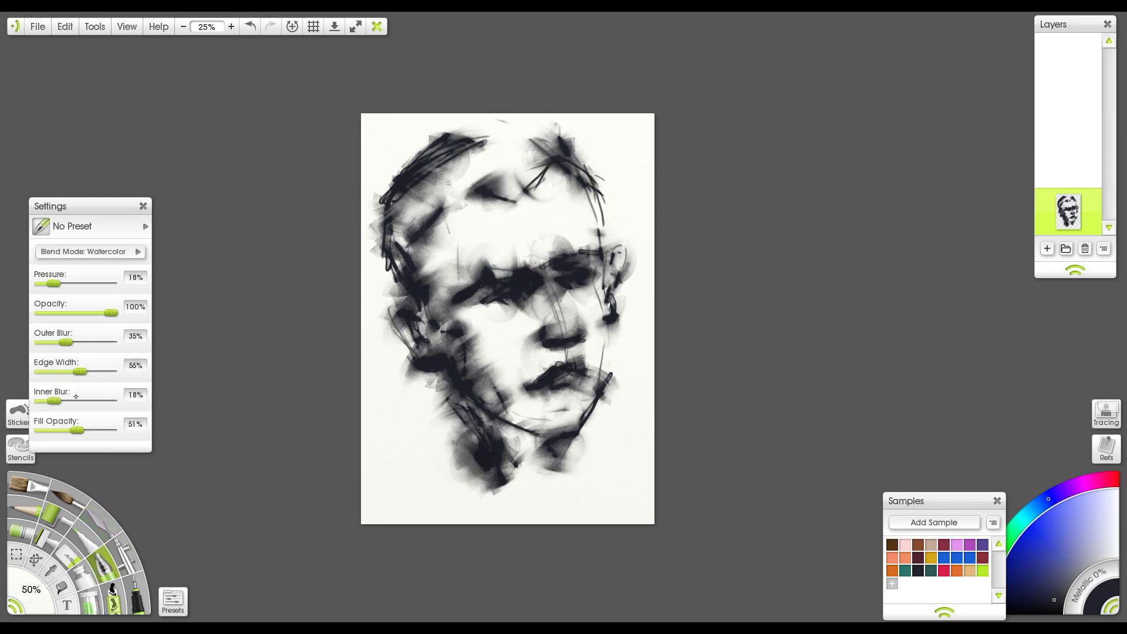
{"action": "key", "text": "k"}
{"action": "left_click_drag", "start_coordinate": [564, 182], "coordinate": [549, 138]}
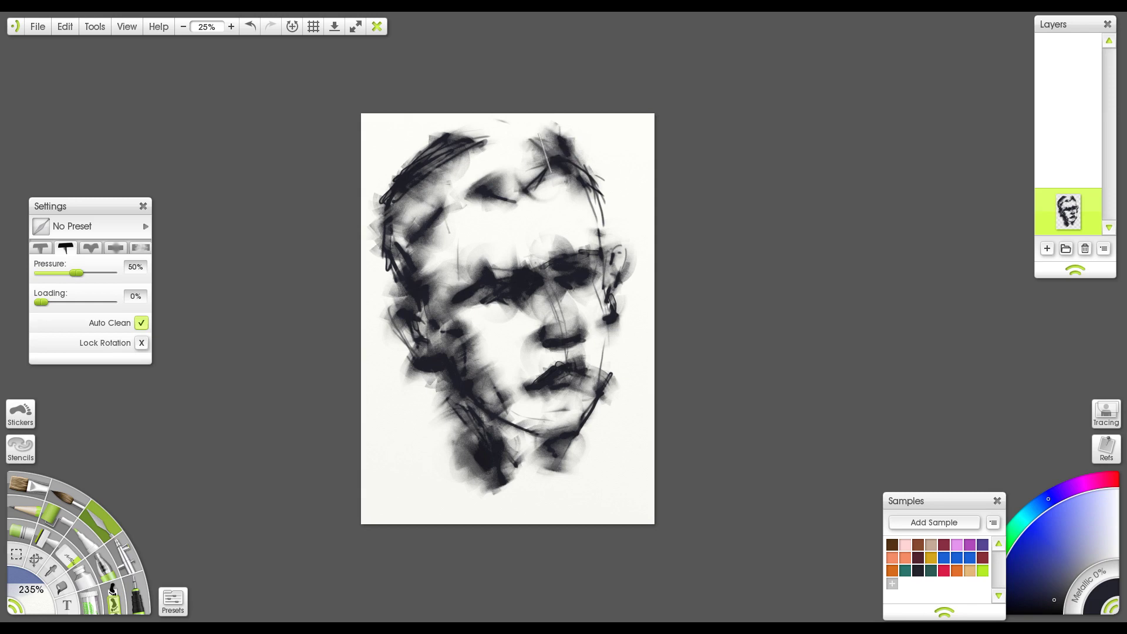
{"action": "left_click_drag", "start_coordinate": [557, 176], "coordinate": [537, 141]}
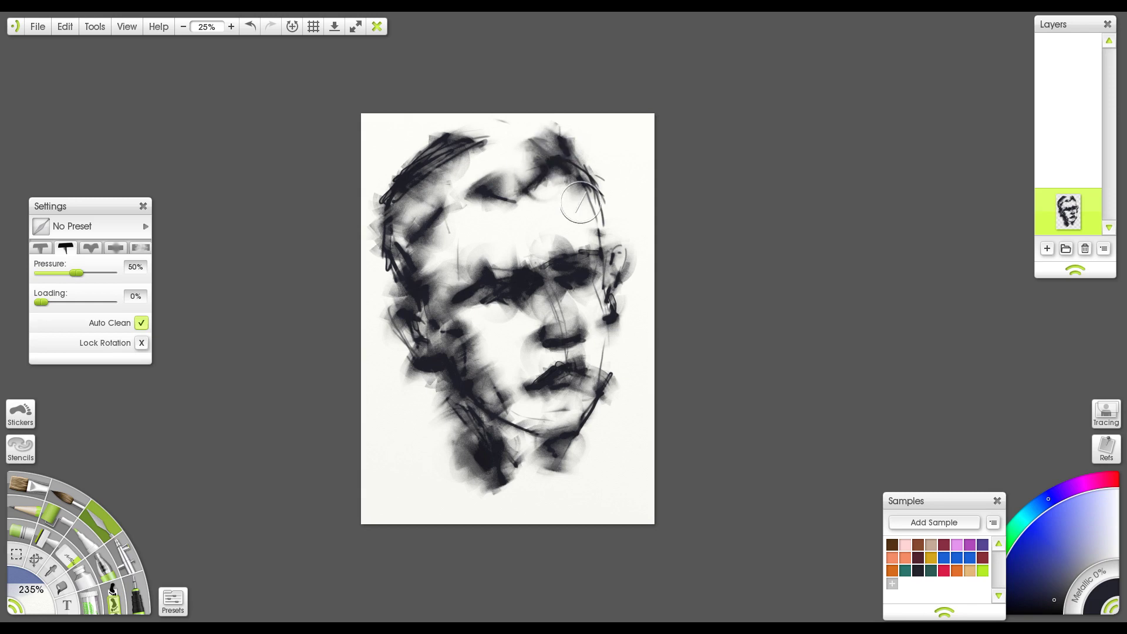
{"action": "left_click_drag", "start_coordinate": [478, 176], "coordinate": [517, 188]}
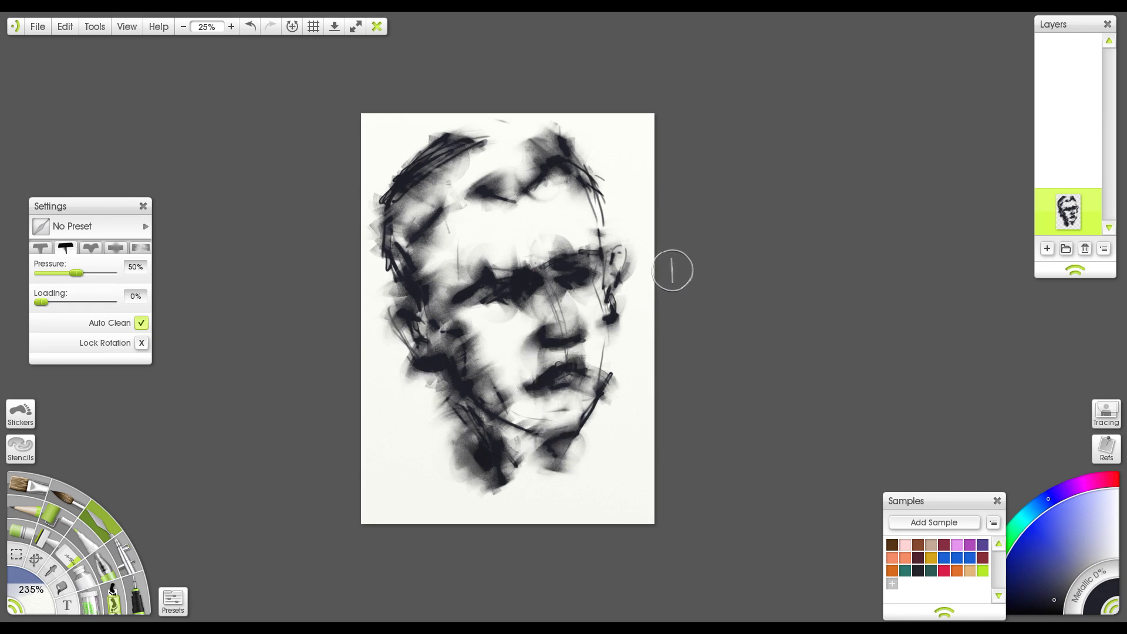
{"action": "key", "text": "ctrl+z"}
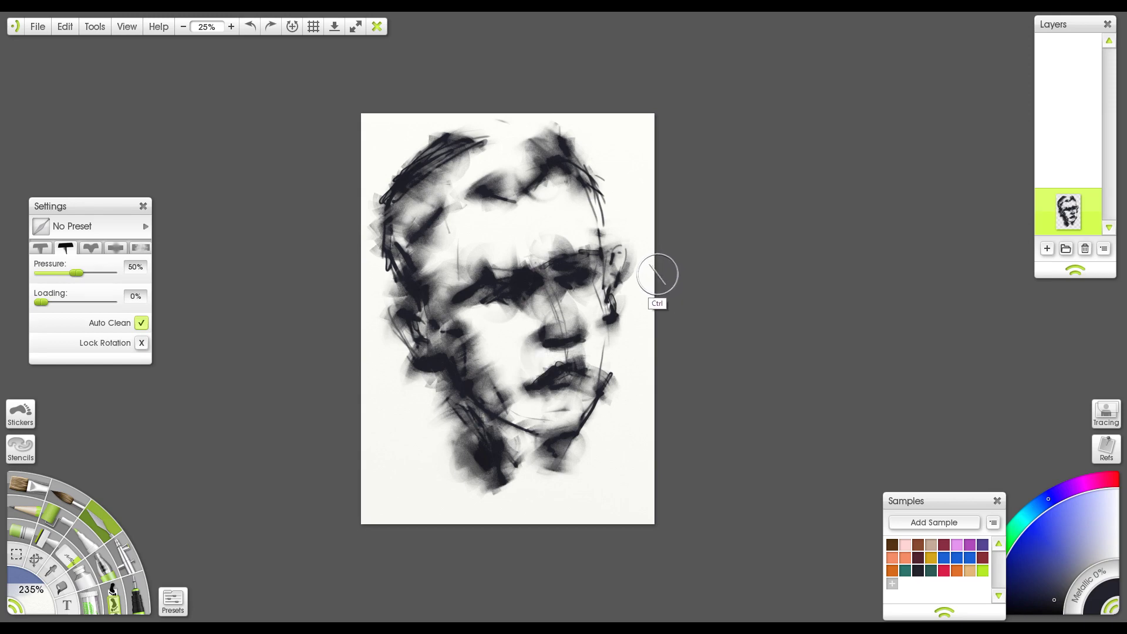
Smudge the left eyebrow upward into the forehead.
{"action": "scroll", "coordinate": [659, 275], "scroll_direction": "up", "scroll_amount": 4}
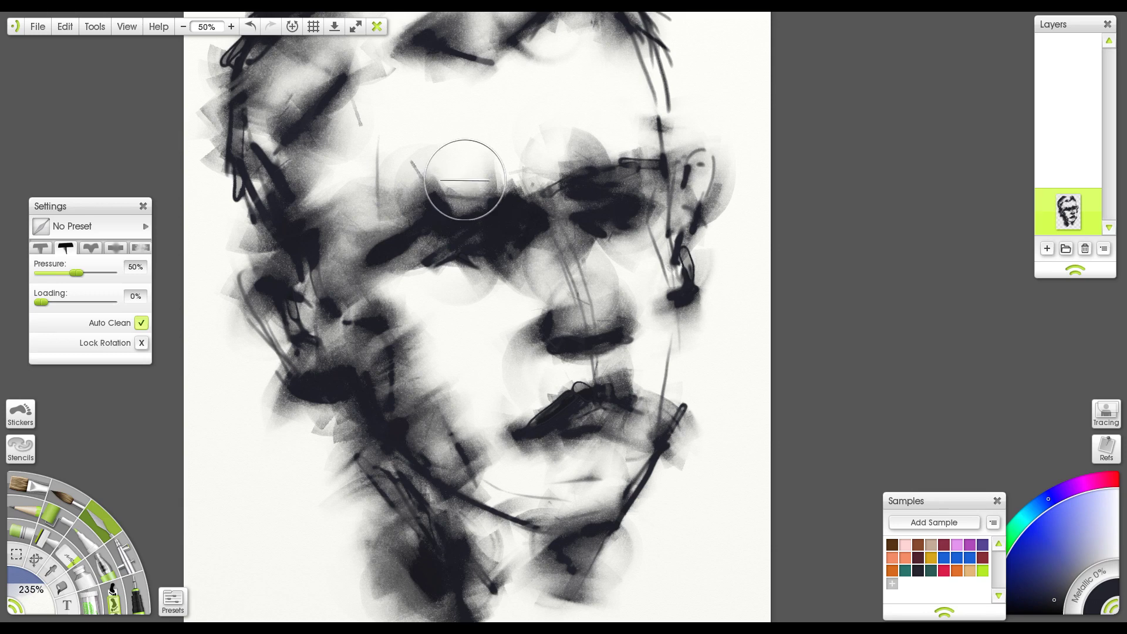
{"action": "left_click_drag", "start_coordinate": [484, 281], "coordinate": [463, 172]}
{"action": "mouse_move", "coordinate": [395, 335]}
{"action": "left_mouse_down"}
{"action": "mouse_move", "coordinate": [333, 385]}
{"action": "mouse_move", "coordinate": [332, 347]}
{"action": "mouse_move", "coordinate": [325, 396]}
{"action": "left_mouse_up"}
Draw pen strokes for the collar left of the neck and smudge them outward into a dark shoulder shape.
{"action": "left_click", "coordinate": [106, 558]}
{"action": "mouse_move", "coordinate": [323, 346]}
{"action": "left_mouse_down"}
{"action": "mouse_move", "coordinate": [319, 415]}
{"action": "mouse_move", "coordinate": [273, 431]}
{"action": "mouse_move", "coordinate": [246, 434]}
{"action": "left_mouse_up"}
{"action": "left_click", "coordinate": [108, 529]}
{"action": "mouse_move", "coordinate": [328, 364]}
{"action": "left_mouse_down"}
{"action": "mouse_move", "coordinate": [246, 423]}
{"action": "mouse_move", "coordinate": [294, 430]}
{"action": "mouse_move", "coordinate": [276, 411]}
{"action": "mouse_move", "coordinate": [238, 481]}
{"action": "mouse_move", "coordinate": [317, 387]}
{"action": "mouse_move", "coordinate": [235, 446]}
{"action": "mouse_move", "coordinate": [305, 434]}
{"action": "mouse_move", "coordinate": [267, 472]}
{"action": "left_mouse_up"}
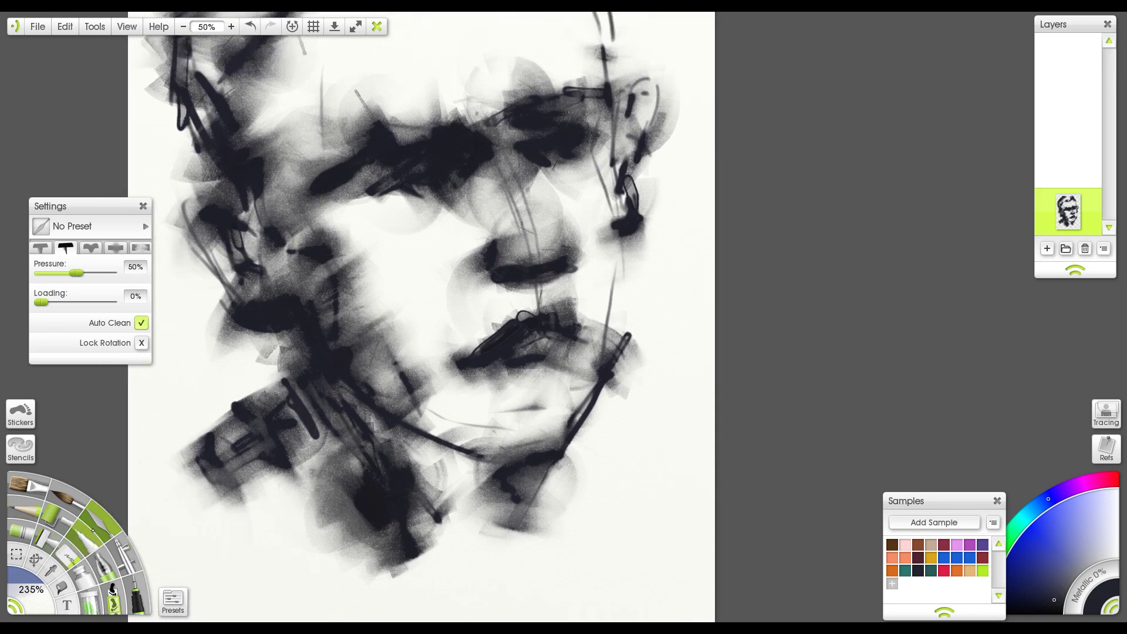
Scribble jagged pen strokes beside the right jaw and smudge them into a dark collar and background mass.
{"action": "left_click", "coordinate": [105, 557]}
{"action": "mouse_move", "coordinate": [614, 326]}
{"action": "left_mouse_down"}
{"action": "mouse_move", "coordinate": [541, 278]}
{"action": "mouse_move", "coordinate": [600, 284]}
{"action": "mouse_move", "coordinate": [622, 353]}
{"action": "mouse_move", "coordinate": [669, 329]}
{"action": "mouse_move", "coordinate": [679, 384]}
{"action": "left_mouse_up"}
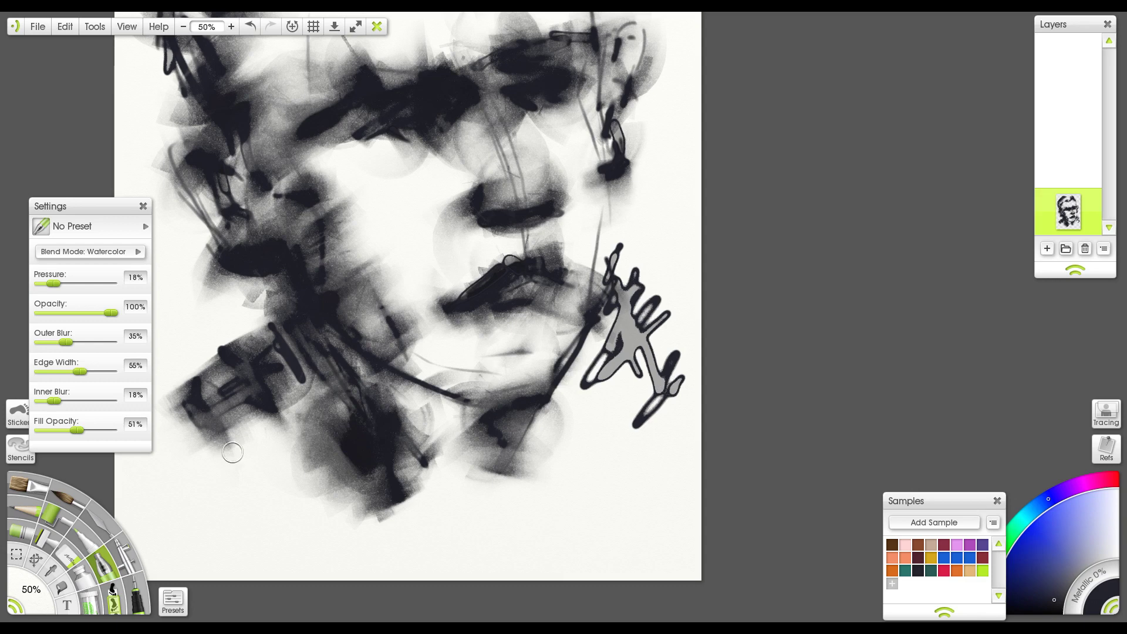
{"action": "left_click", "coordinate": [98, 520]}
{"action": "mouse_move", "coordinate": [605, 321]}
{"action": "left_mouse_down"}
{"action": "mouse_move", "coordinate": [634, 310]}
{"action": "mouse_move", "coordinate": [634, 338]}
{"action": "mouse_move", "coordinate": [669, 320]}
{"action": "mouse_move", "coordinate": [634, 369]}
{"action": "mouse_move", "coordinate": [643, 358]}
{"action": "mouse_move", "coordinate": [640, 394]}
{"action": "mouse_move", "coordinate": [597, 440]}
{"action": "left_mouse_up"}
{"action": "mouse_move", "coordinate": [587, 423]}
{"action": "left_mouse_down"}
{"action": "mouse_move", "coordinate": [646, 499]}
{"action": "mouse_move", "coordinate": [616, 464]}
{"action": "mouse_move", "coordinate": [587, 493]}
{"action": "left_mouse_up"}
{"action": "mouse_move", "coordinate": [640, 376]}
{"action": "left_mouse_down"}
{"action": "mouse_move", "coordinate": [669, 411]}
{"action": "mouse_move", "coordinate": [651, 395]}
{"action": "mouse_move", "coordinate": [587, 452]}
{"action": "mouse_move", "coordinate": [564, 411]}
{"action": "mouse_move", "coordinate": [547, 446]}
{"action": "mouse_move", "coordinate": [540, 411]}
{"action": "mouse_move", "coordinate": [555, 458]}
{"action": "mouse_move", "coordinate": [610, 364]}
{"action": "mouse_move", "coordinate": [658, 329]}
{"action": "mouse_move", "coordinate": [643, 358]}
{"action": "mouse_move", "coordinate": [611, 282]}
{"action": "mouse_move", "coordinate": [617, 247]}
{"action": "mouse_move", "coordinate": [629, 299]}
{"action": "left_mouse_up"}
{"action": "mouse_move", "coordinate": [546, 400]}
{"action": "left_mouse_down"}
{"action": "mouse_move", "coordinate": [576, 375]}
{"action": "mouse_move", "coordinate": [581, 317]}
{"action": "mouse_move", "coordinate": [566, 394]}
{"action": "mouse_move", "coordinate": [582, 329]}
{"action": "mouse_move", "coordinate": [580, 486]}
{"action": "left_mouse_up"}
{"action": "mouse_move", "coordinate": [587, 375]}
{"action": "left_mouse_down"}
{"action": "mouse_move", "coordinate": [626, 405]}
{"action": "mouse_move", "coordinate": [616, 422]}
{"action": "mouse_move", "coordinate": [603, 415]}
{"action": "left_mouse_up"}
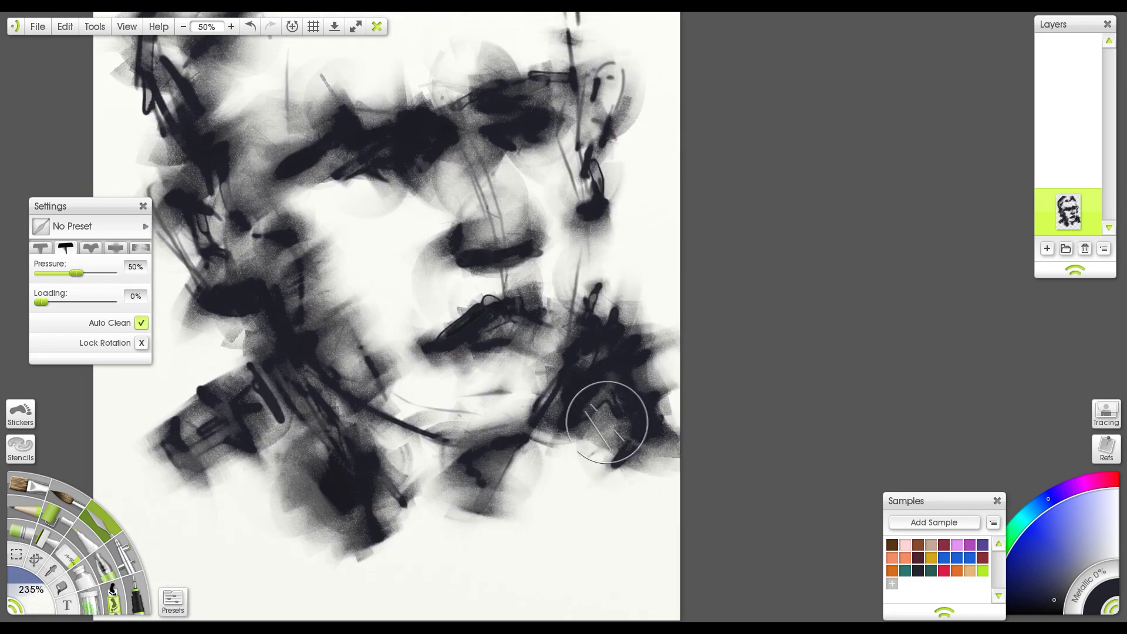
Extend the left shoulder with more pen strokes and smudge them down toward the left edge of the canvas.
{"action": "left_click", "coordinate": [104, 563]}
{"action": "mouse_move", "coordinate": [276, 411]}
{"action": "left_mouse_down"}
{"action": "mouse_move", "coordinate": [286, 453]}
{"action": "mouse_move", "coordinate": [258, 440]}
{"action": "mouse_move", "coordinate": [269, 444]}
{"action": "mouse_move", "coordinate": [218, 464]}
{"action": "left_mouse_up"}
{"action": "key", "text": "k"}
{"action": "mouse_move", "coordinate": [282, 423]}
{"action": "left_mouse_down"}
{"action": "mouse_move", "coordinate": [247, 458]}
{"action": "mouse_move", "coordinate": [235, 411]}
{"action": "mouse_move", "coordinate": [270, 434]}
{"action": "mouse_move", "coordinate": [221, 417]}
{"action": "mouse_move", "coordinate": [265, 470]}
{"action": "mouse_move", "coordinate": [224, 446]}
{"action": "mouse_move", "coordinate": [212, 488]}
{"action": "left_mouse_up"}
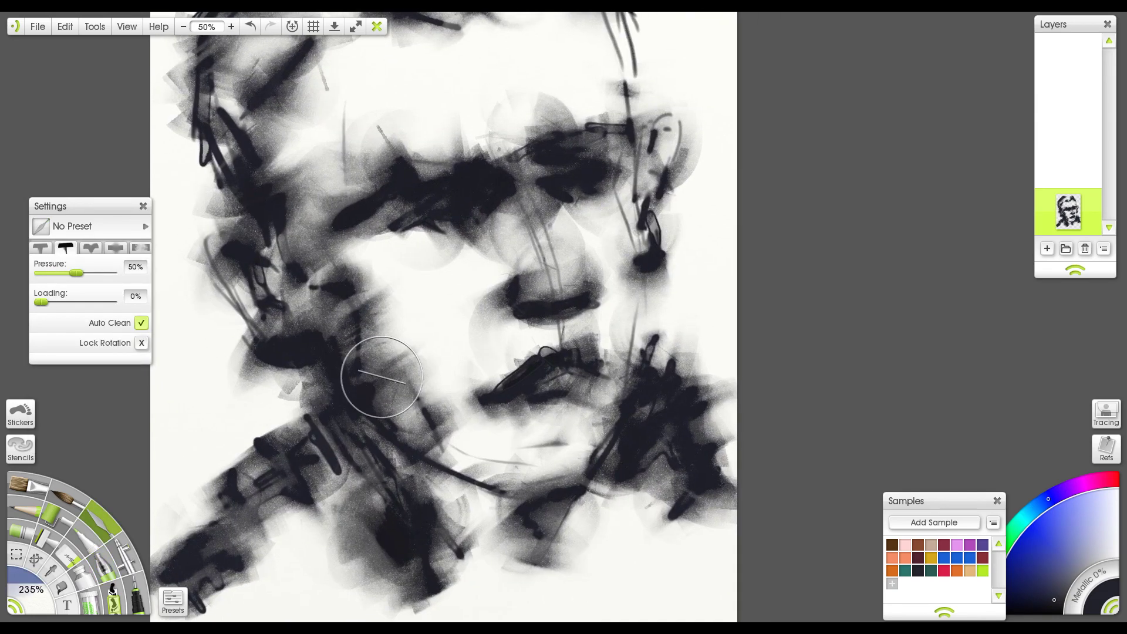
{"action": "scroll", "coordinate": [365, 365], "scroll_direction": "down", "scroll_amount": 2}
{"action": "left_click_drag", "start_coordinate": [430, 403], "coordinate": [419, 403]}
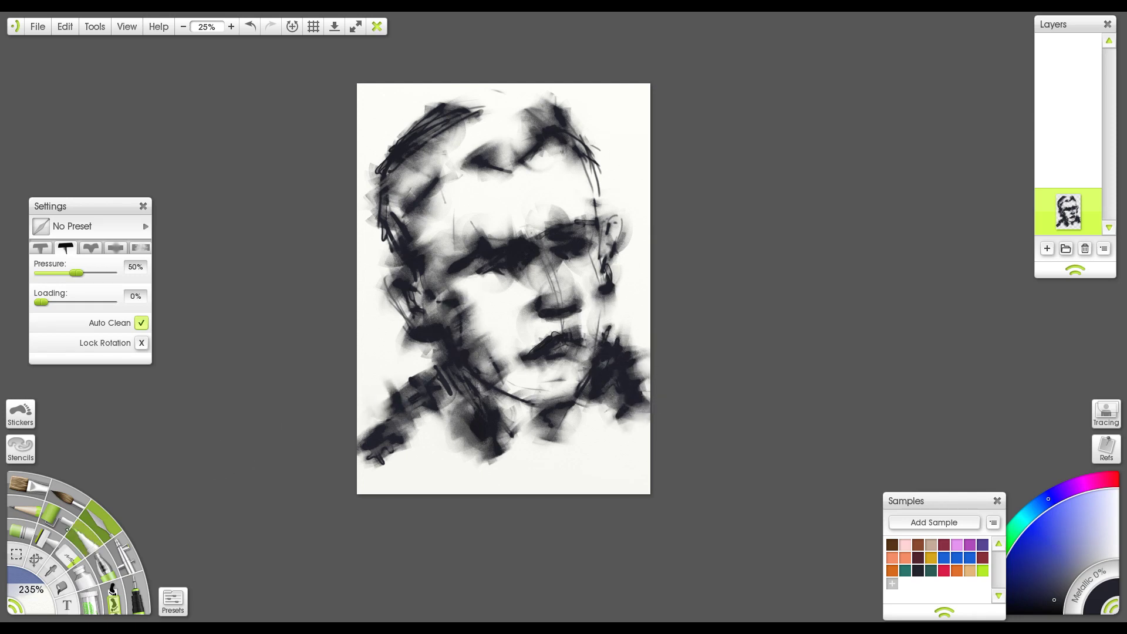
Add pen strokes under the chin and along the right collar edge, and smudge them and the left shoulder's lower edge with the Palette Knife.
{"action": "left_click", "coordinate": [105, 561]}
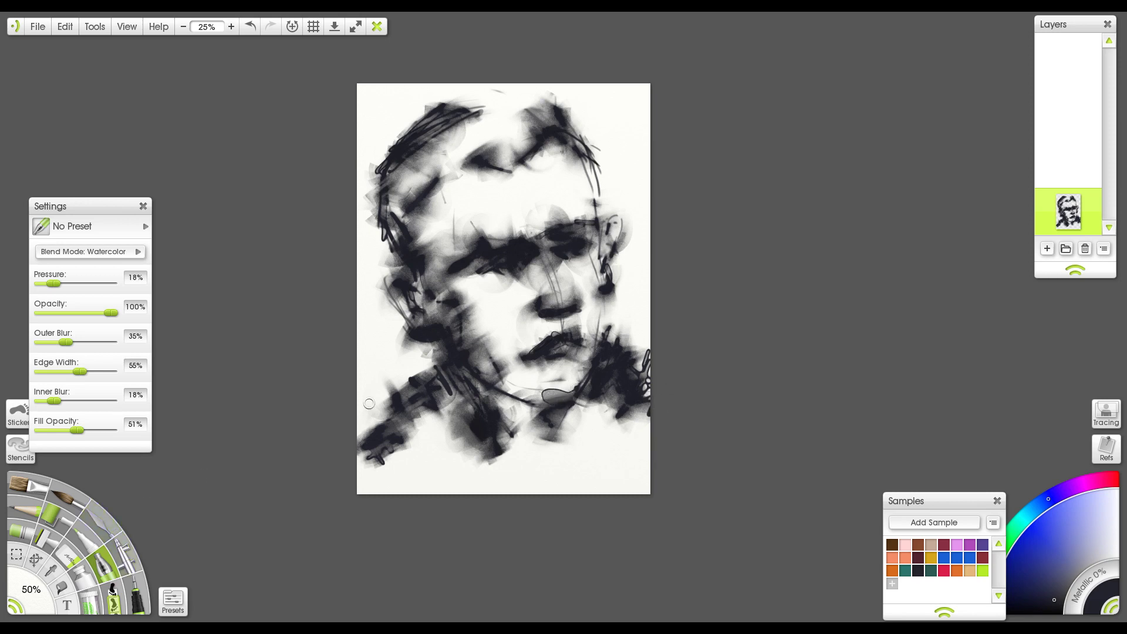
{"action": "left_click", "coordinate": [99, 522]}
{"action": "left_click_drag", "start_coordinate": [555, 402], "coordinate": [549, 388]}
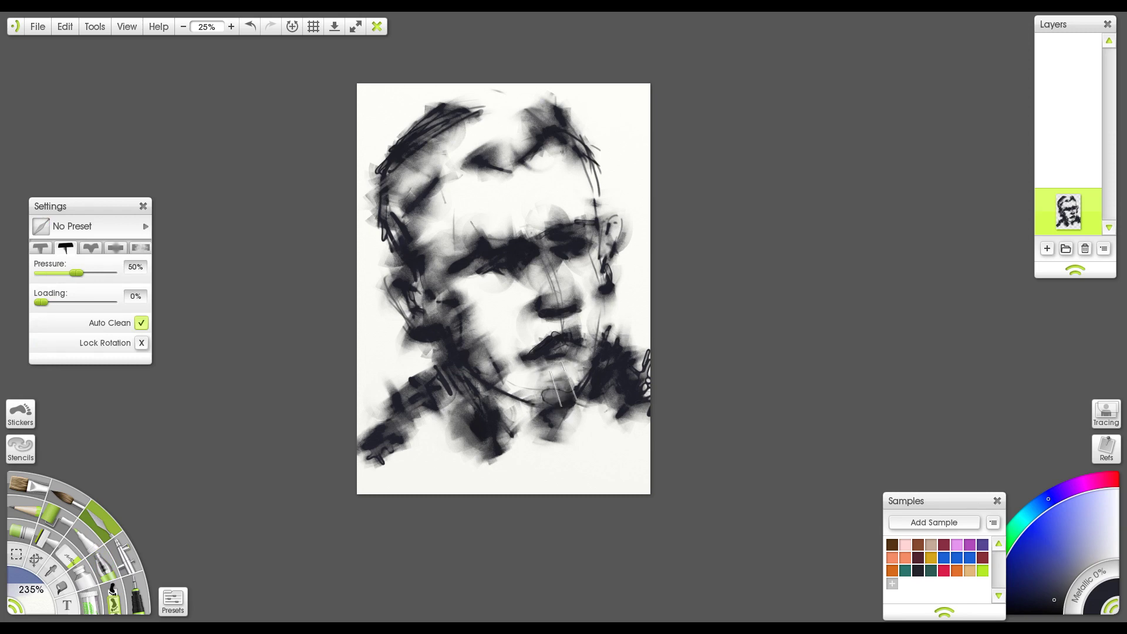
{"action": "left_click_drag", "start_coordinate": [564, 396], "coordinate": [547, 392]}
{"action": "mouse_move", "coordinate": [619, 360]}
{"action": "left_mouse_down"}
{"action": "mouse_move", "coordinate": [581, 376]}
{"action": "mouse_move", "coordinate": [642, 405]}
{"action": "left_mouse_up"}
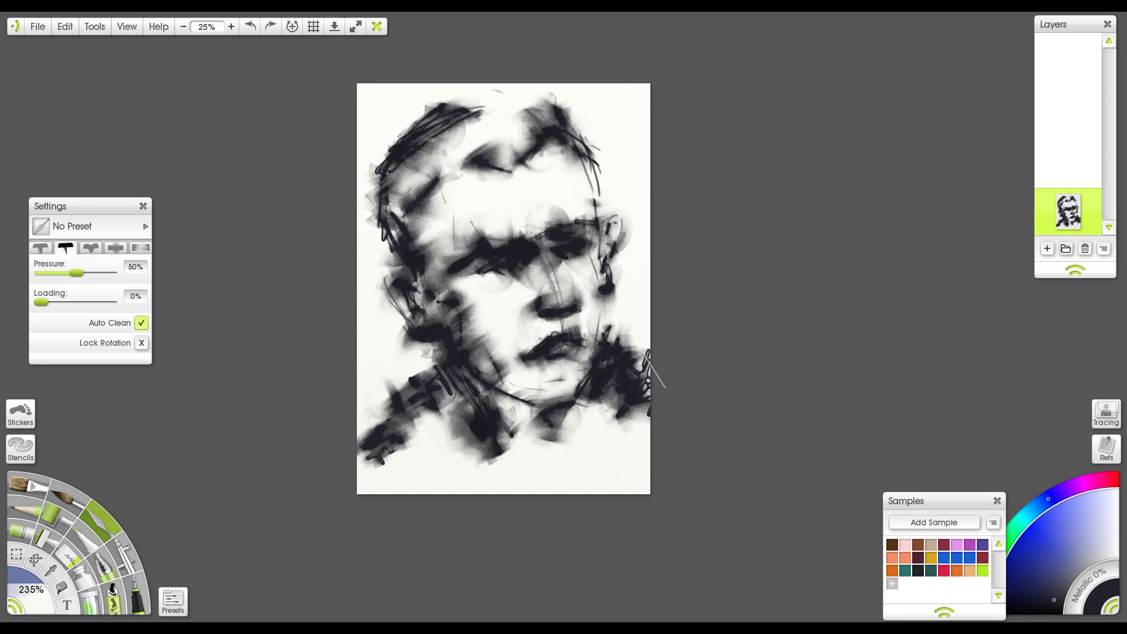
{"action": "left_click_drag", "start_coordinate": [374, 445], "coordinate": [405, 476]}
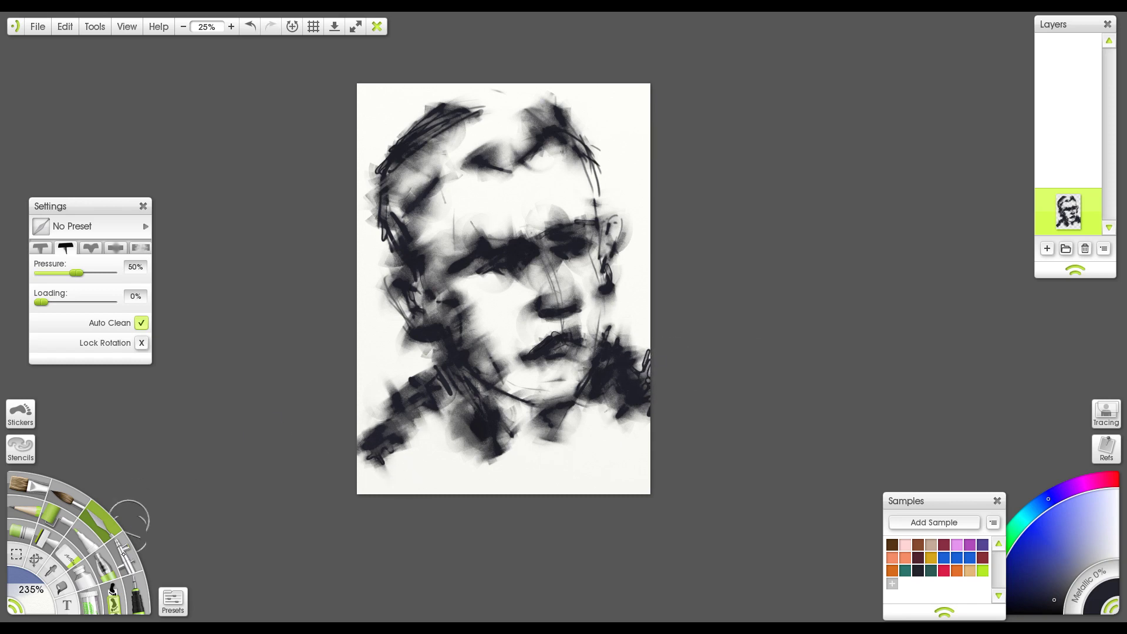
Move the Settings panel clear of the tool picker and switch to the Pencil for fine marks above the left shoulder.
{"action": "left_click", "coordinate": [137, 594]}
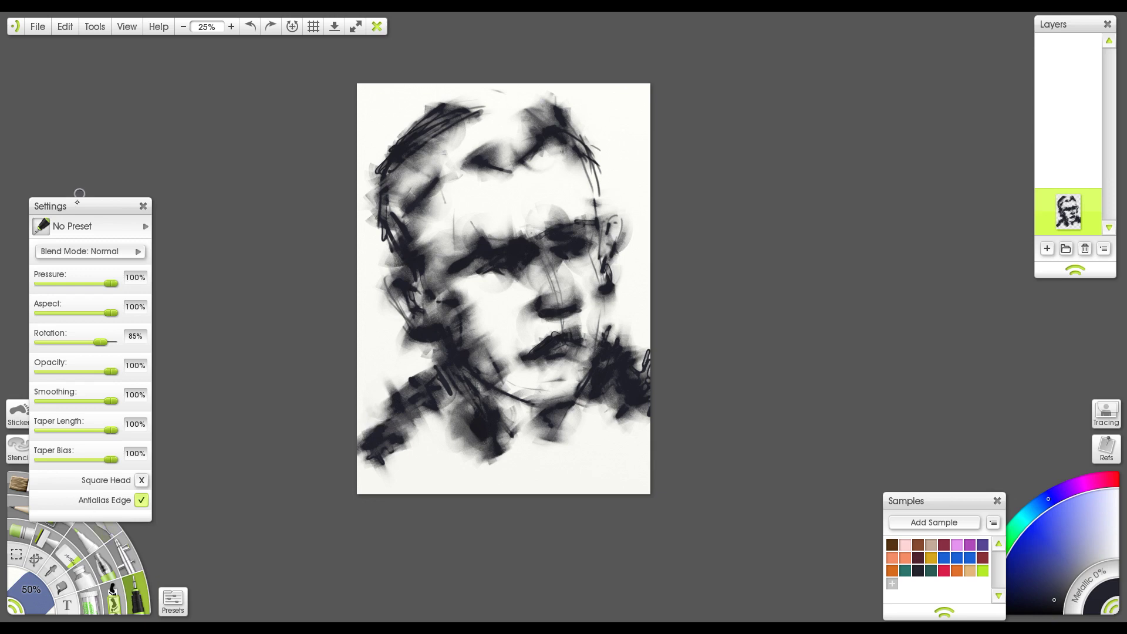
{"action": "left_click_drag", "start_coordinate": [77, 202], "coordinate": [123, 144]}
{"action": "left_click", "coordinate": [29, 511]}
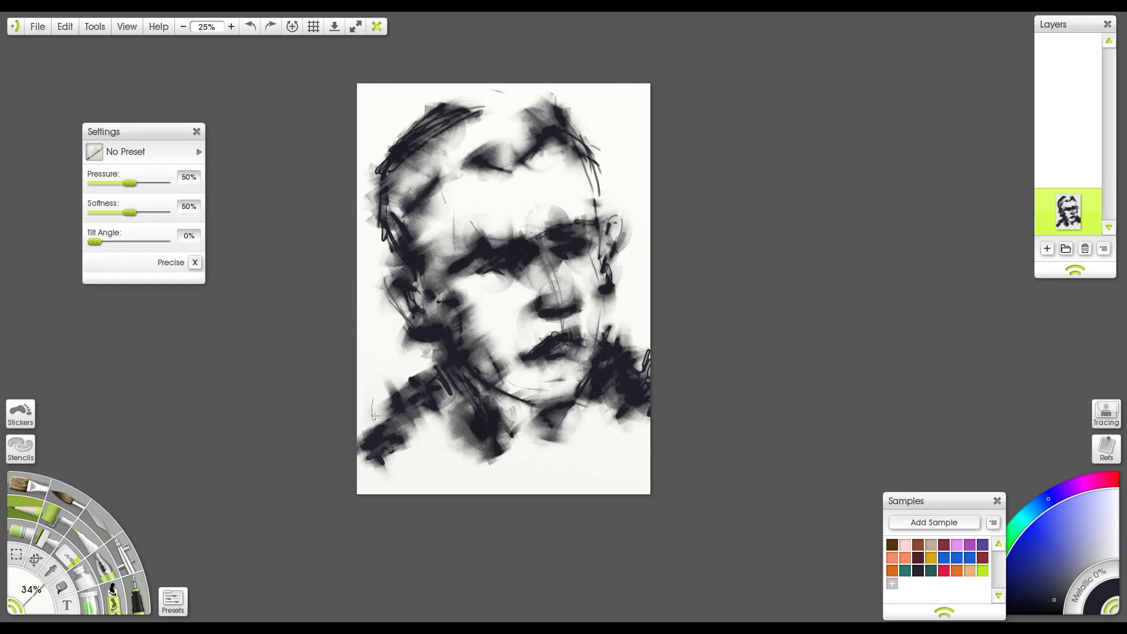